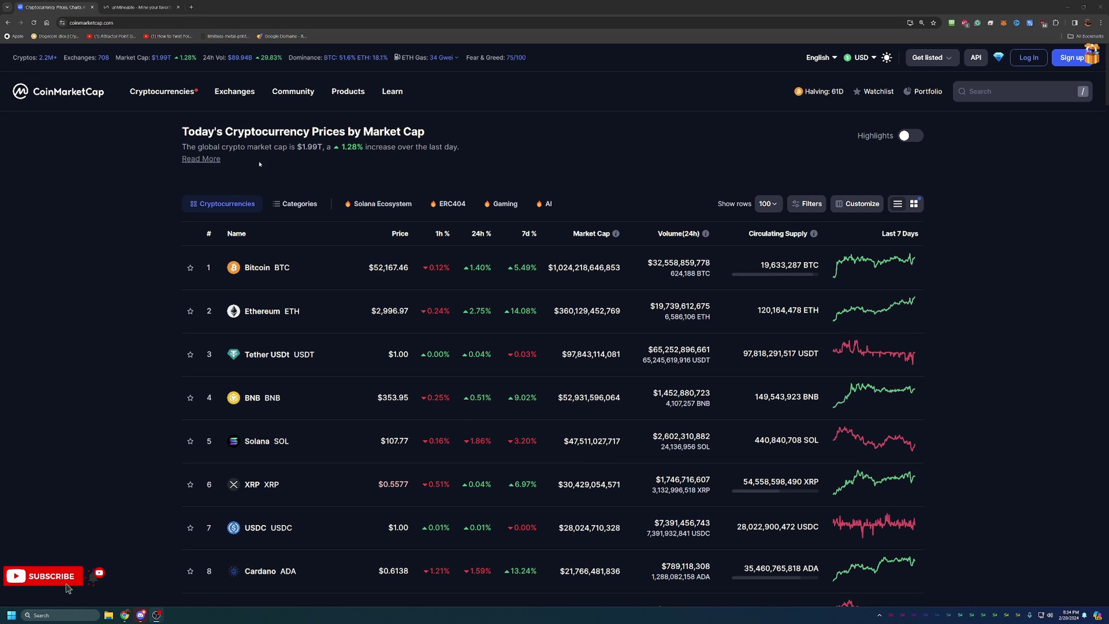
Step: Scroll down CoinMarketCap's price table to reach the Polygon (MATIC) row
scroll(439, 231, down, 1)
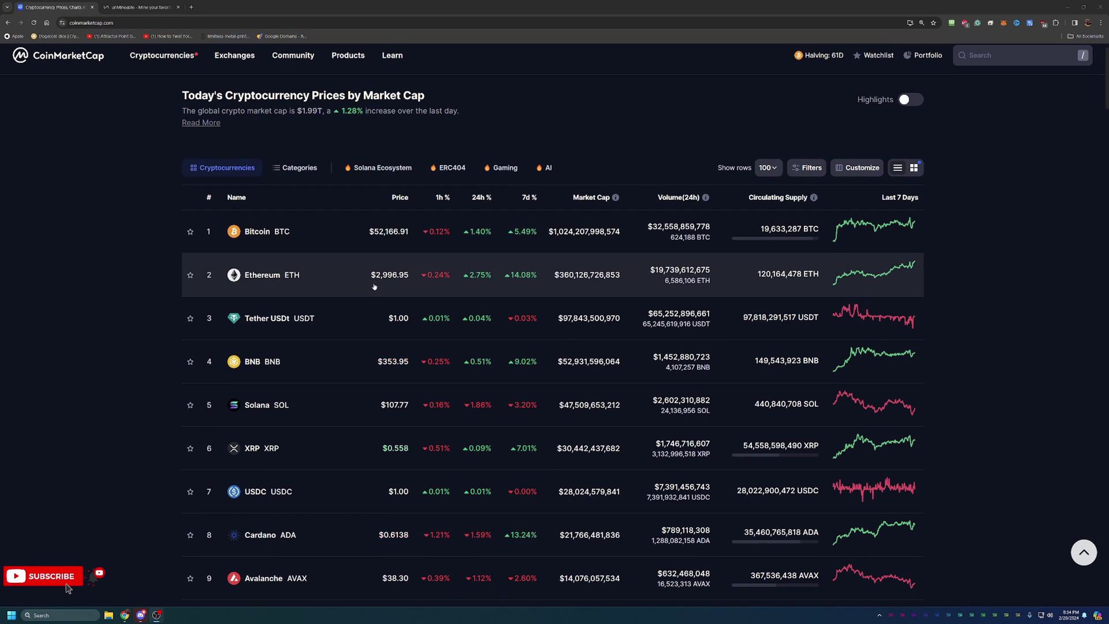
scroll(347, 271, down, 2)
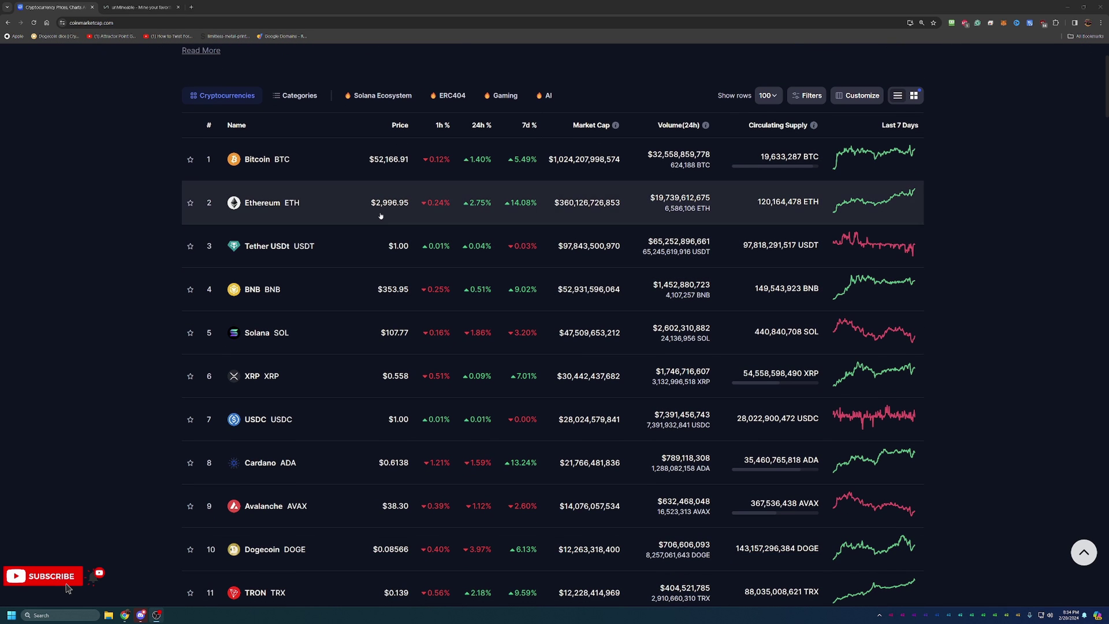
scroll(346, 261, down, 4)
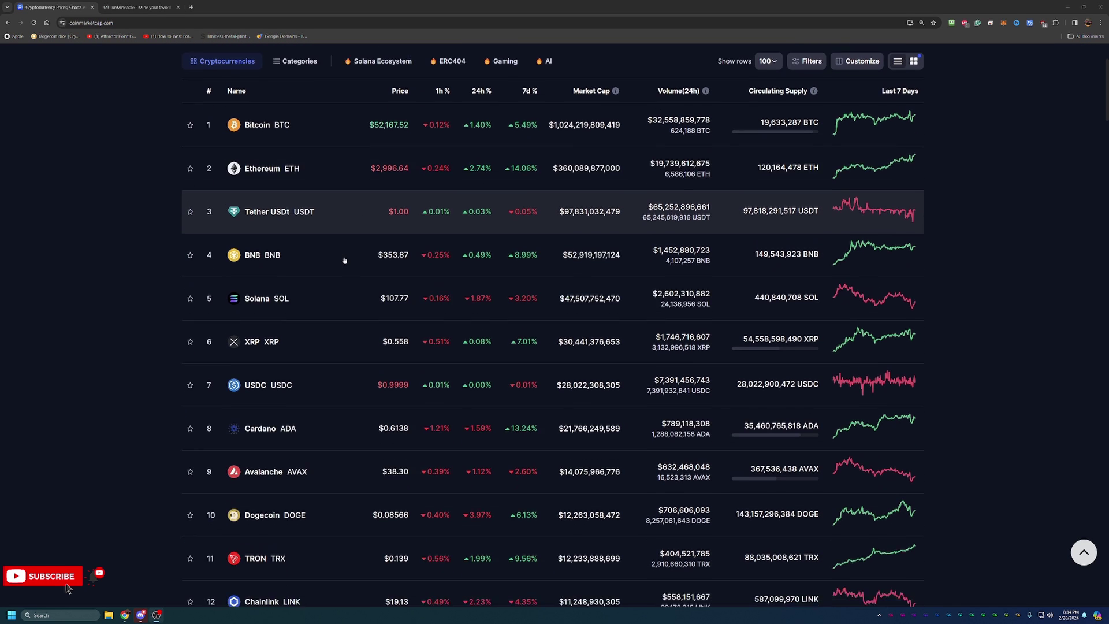
scroll(344, 262, down, 3)
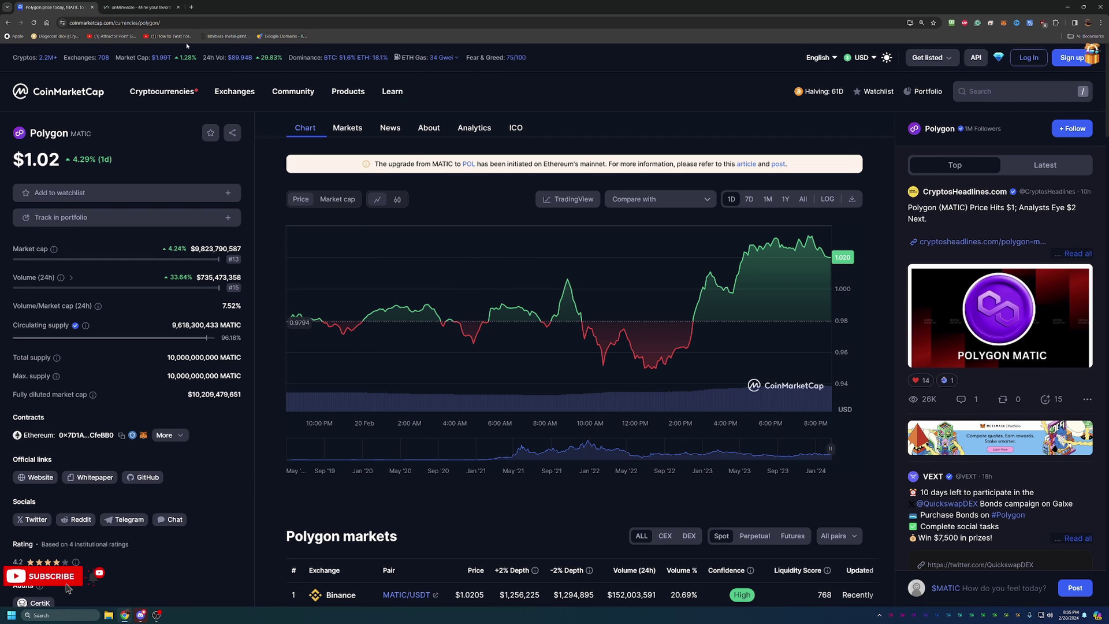
Step: Switch to the unMineable coins page and scroll to find MATIC (Polygon) under Recently viewed
click(155, 4)
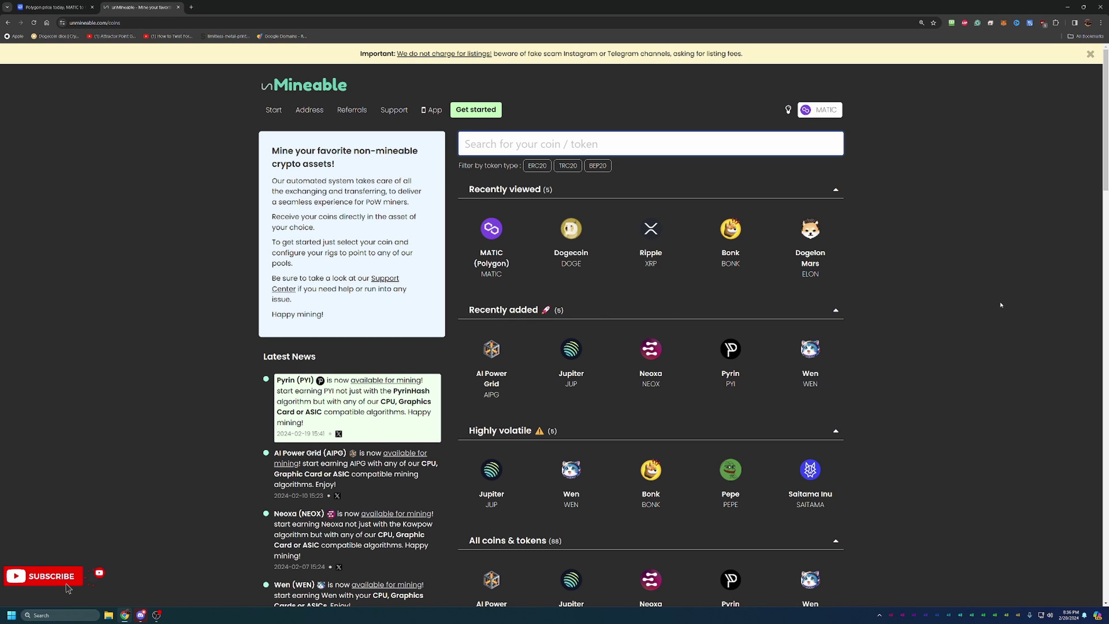
scroll(936, 247, down, 1)
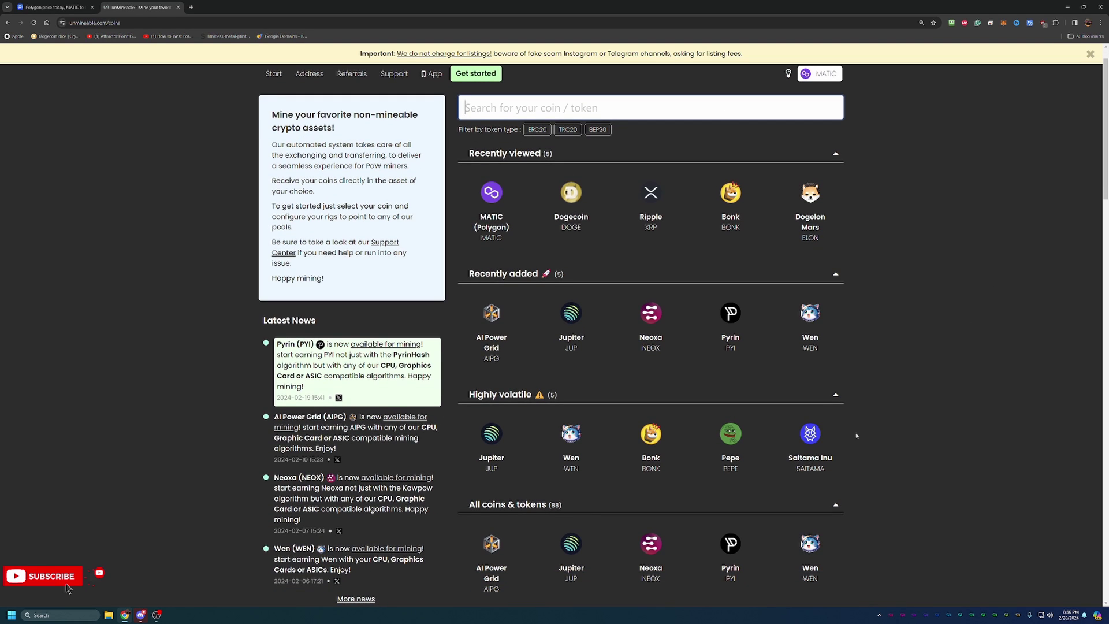
scroll(858, 433, down, 5)
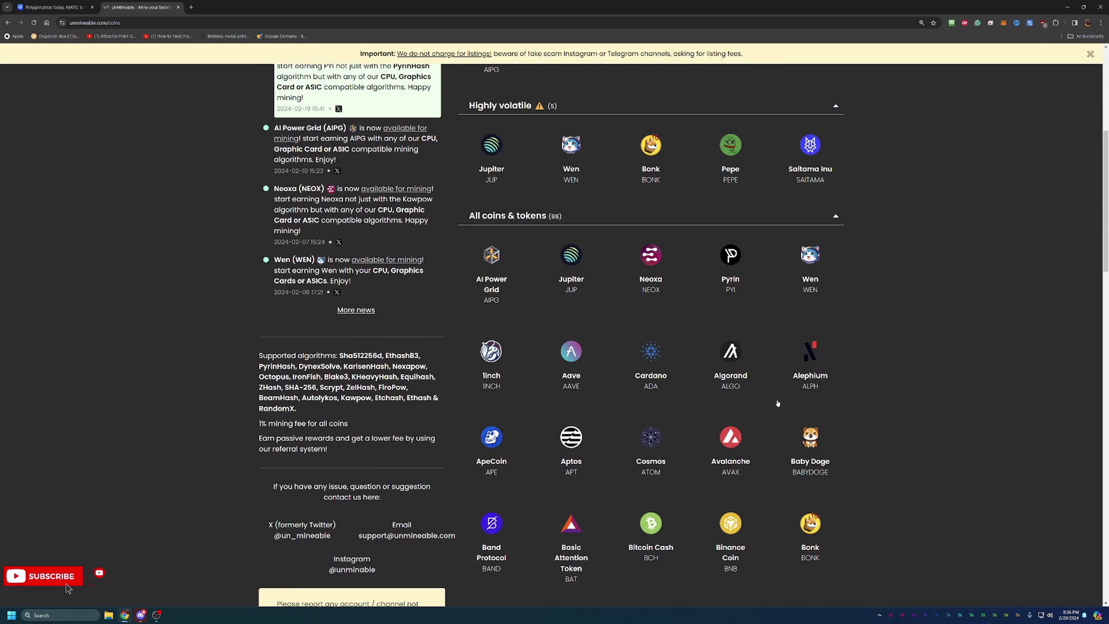
scroll(778, 403, down, 3)
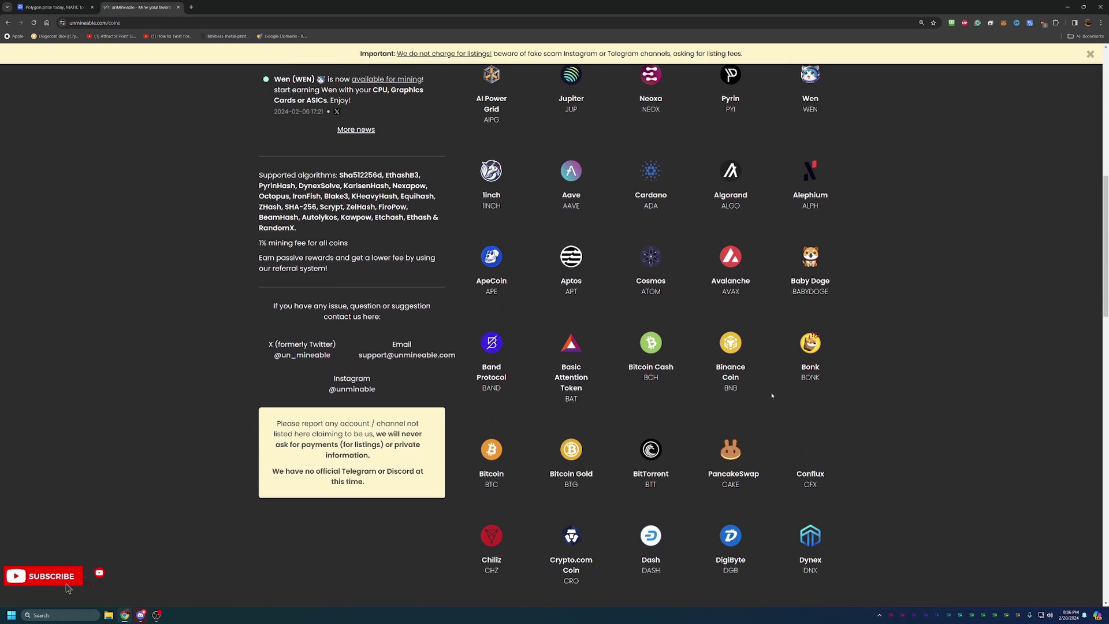
scroll(764, 392, down, 3)
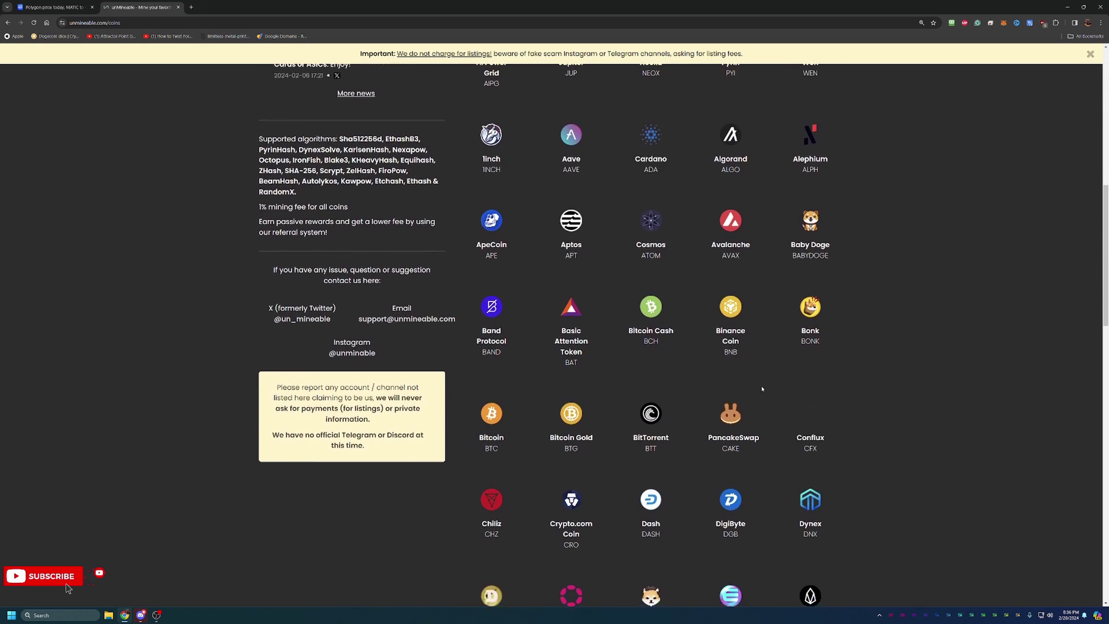
scroll(759, 391, up, 3)
scroll(760, 391, up, 5)
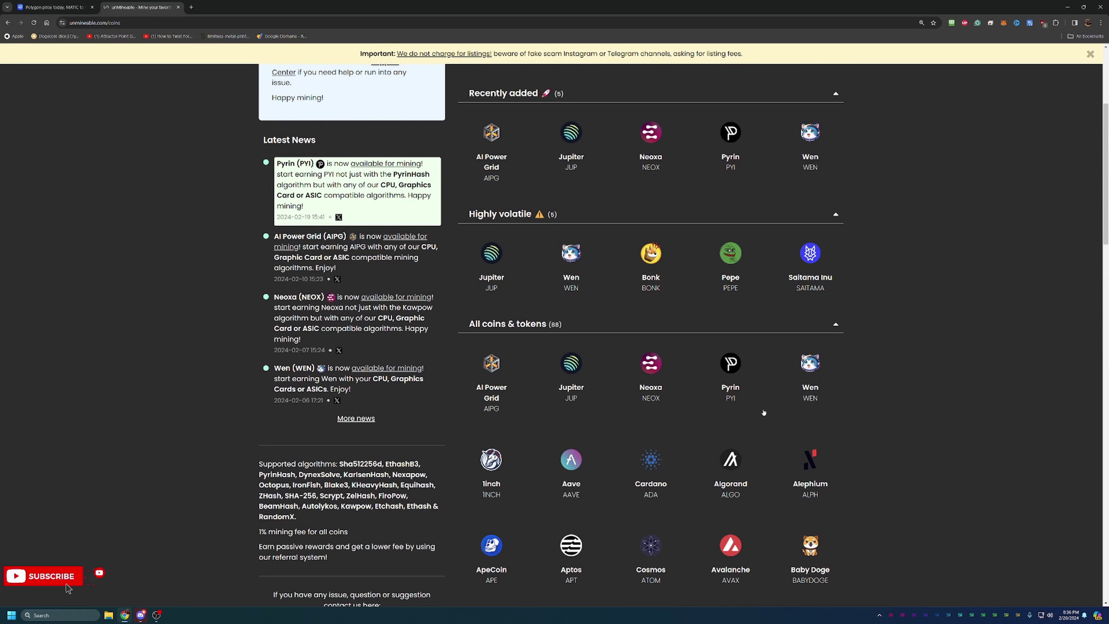
scroll(760, 391, up, 4)
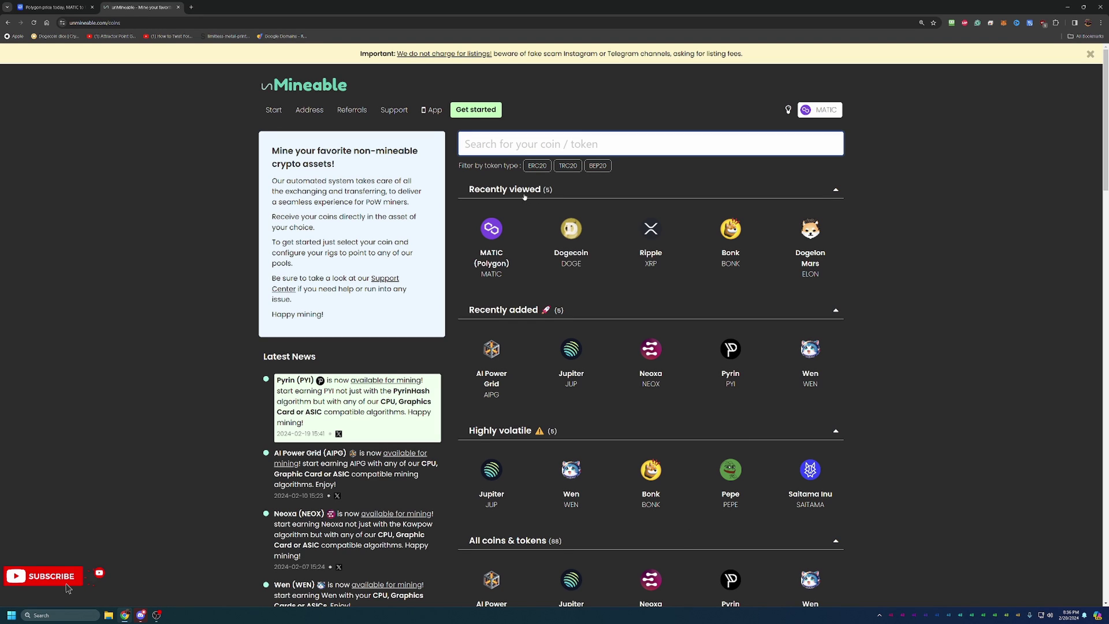
Step: Open the MATIC (Polygon) mining page and page through the algorithm carousel toward Kawpow
click(490, 225)
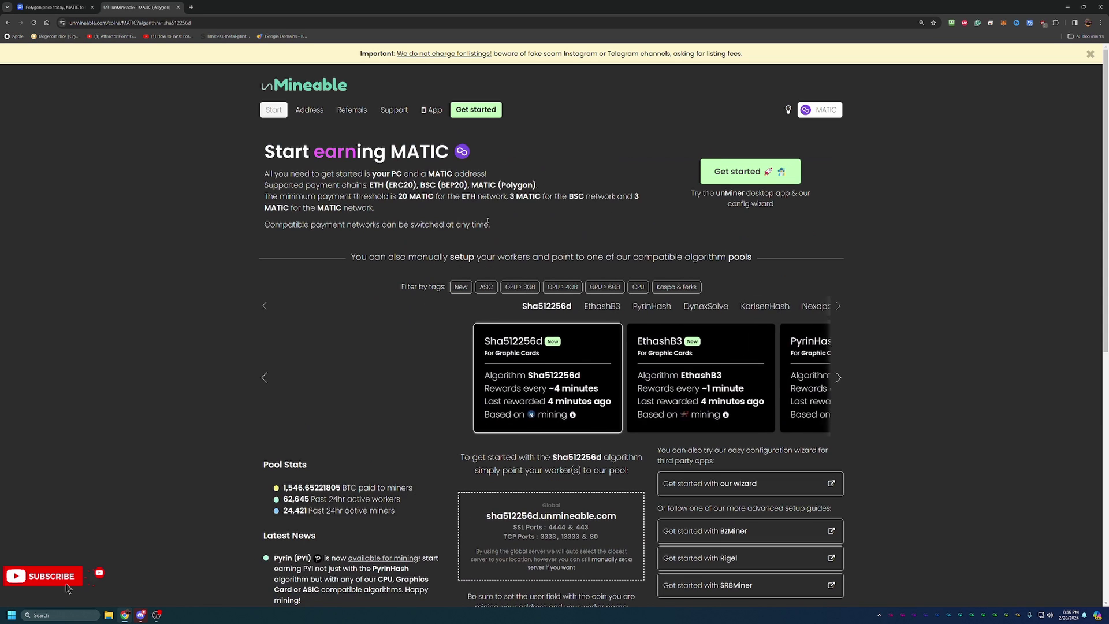
scroll(430, 301, down, 1)
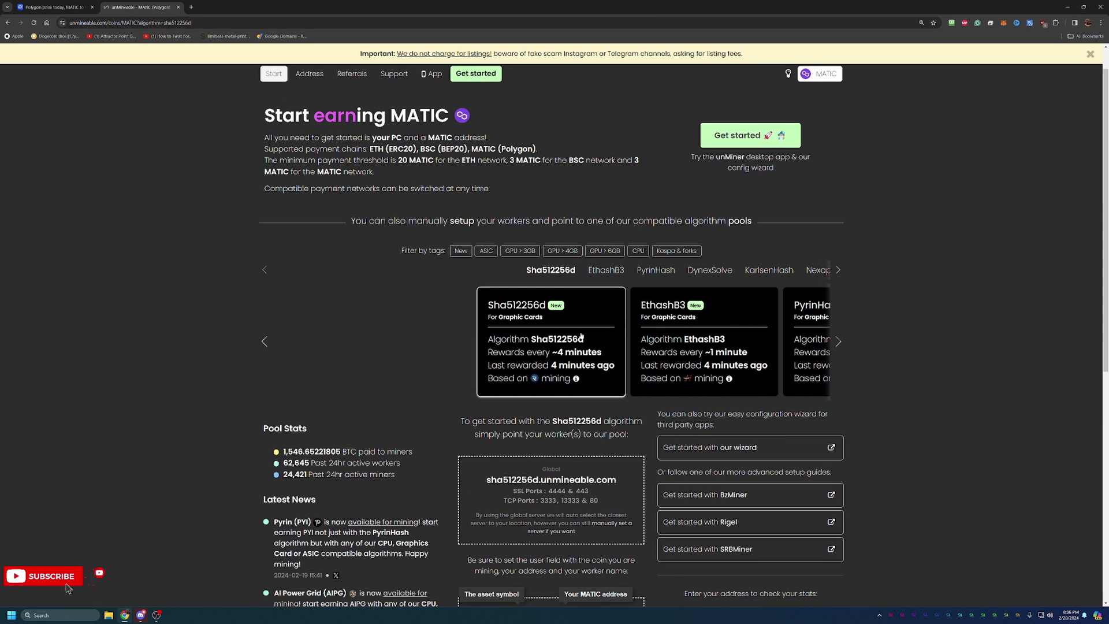
click(839, 341)
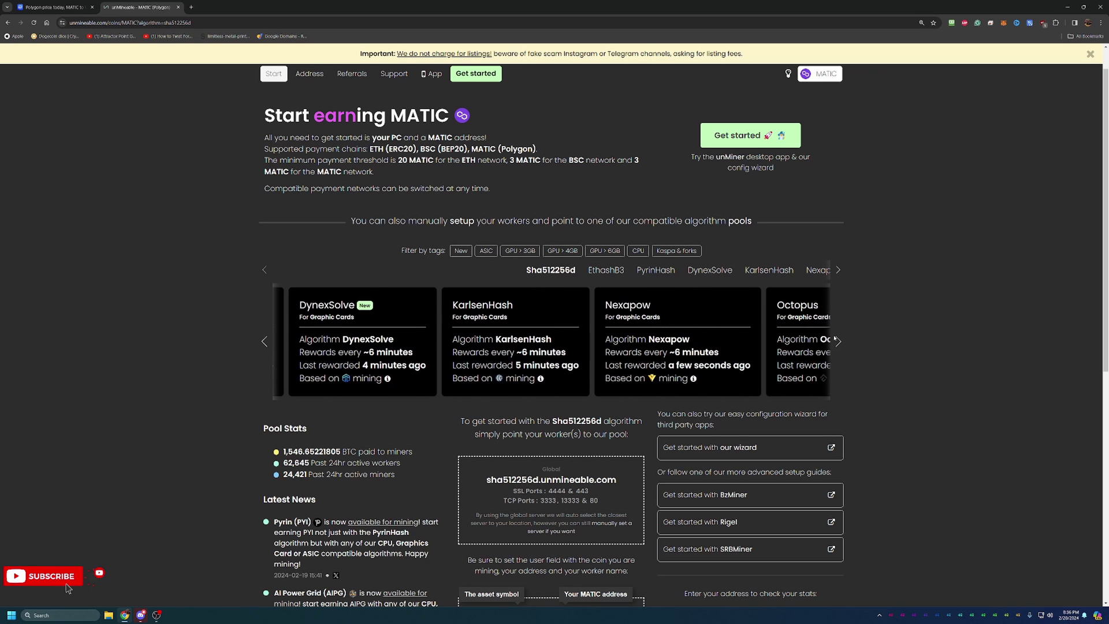
click(836, 339)
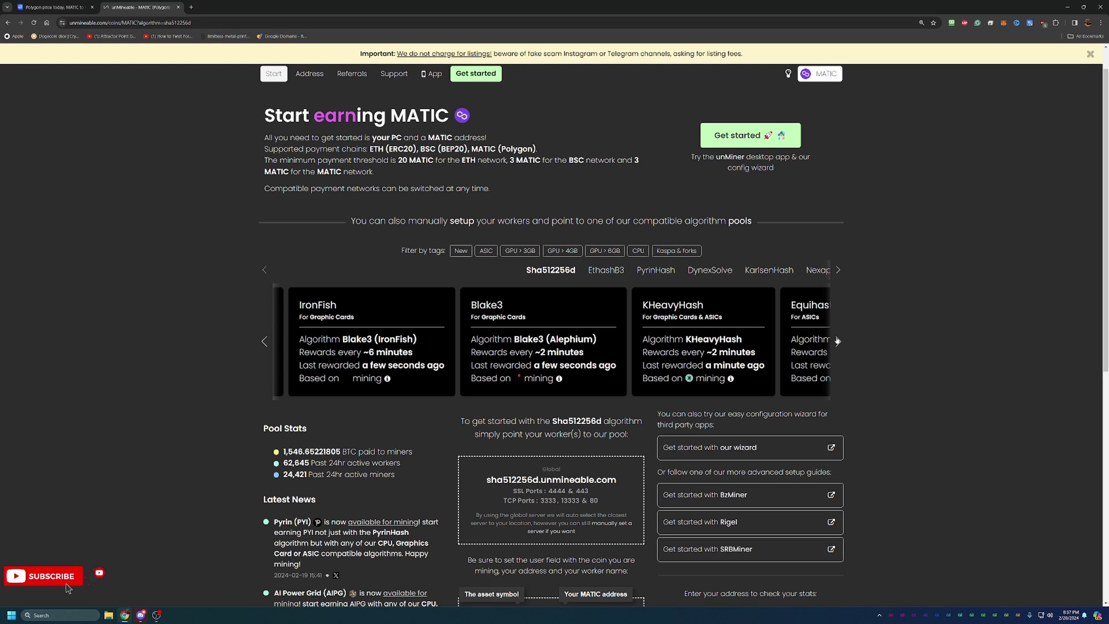
click(838, 341)
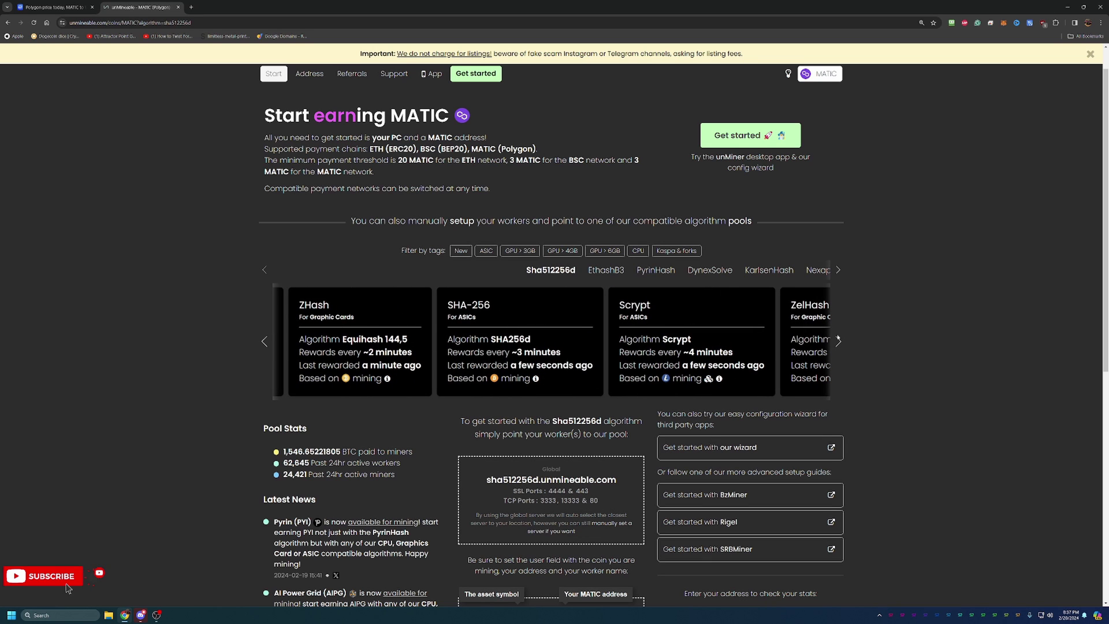
click(837, 340)
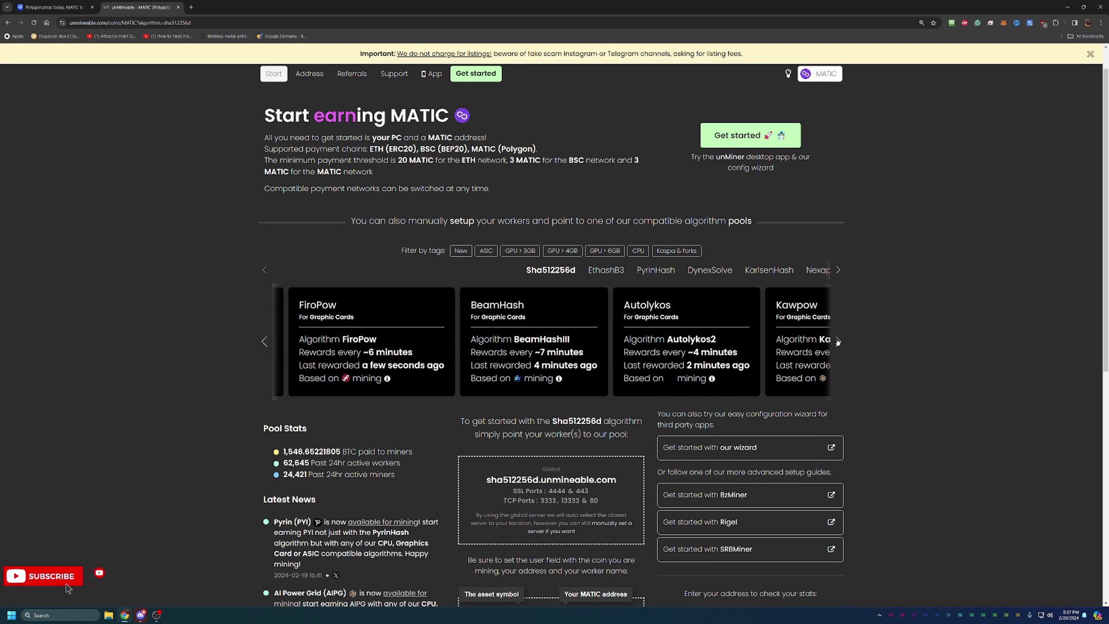
click(837, 341)
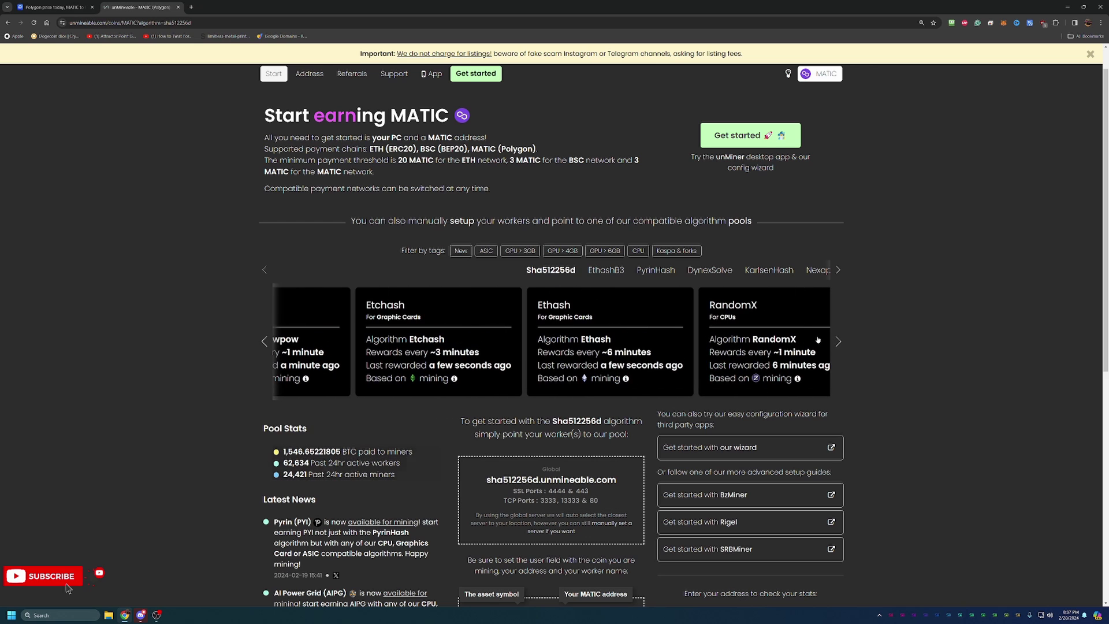
Step: Choose Kawpow, showing pool kp.unmineable.com on SSL ports 4444 and 443
click(306, 342)
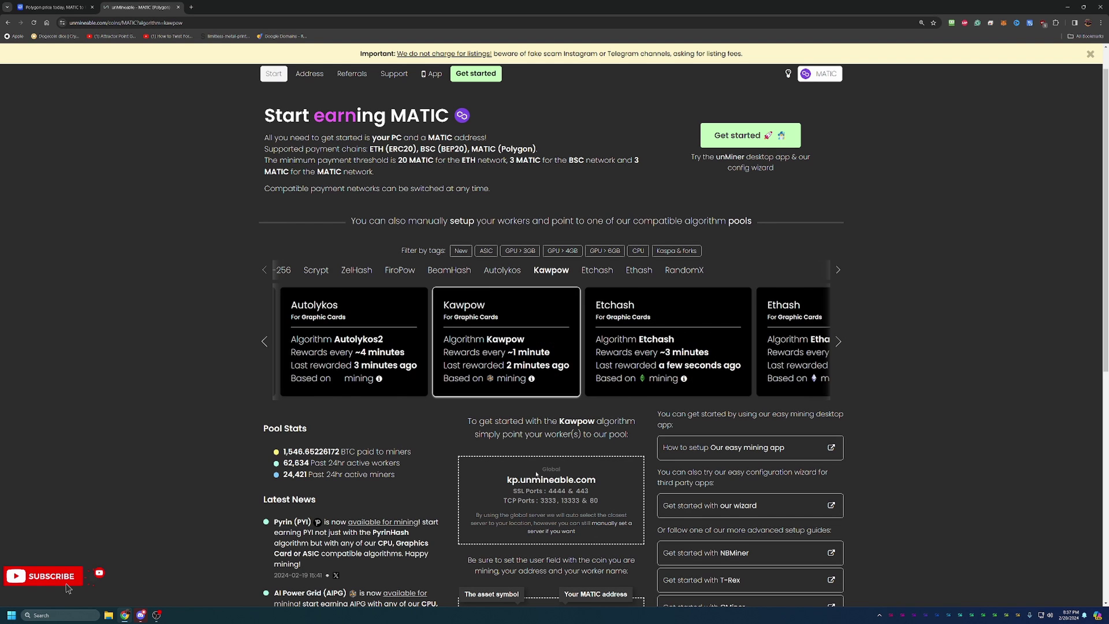
scroll(749, 534, down, 2)
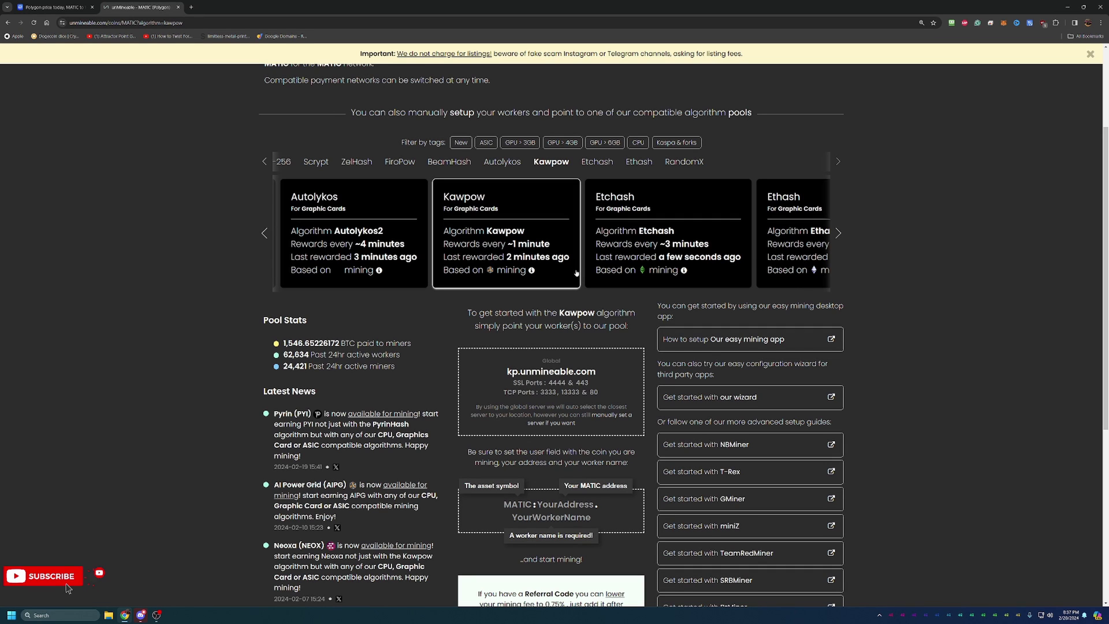
scroll(585, 279, up, 1)
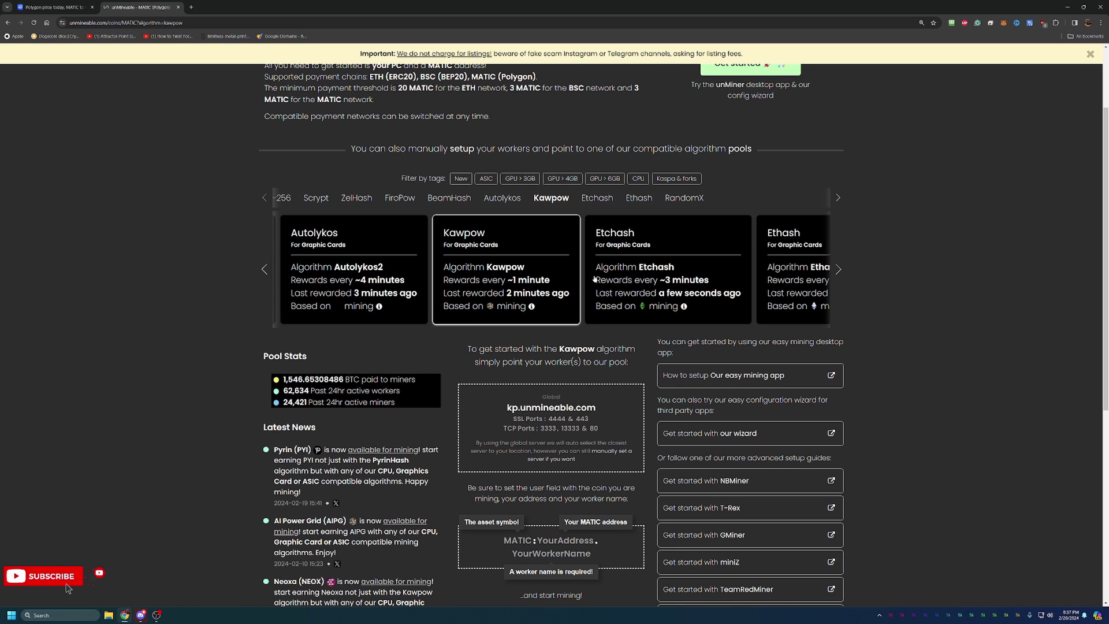
scroll(588, 281, up, 2)
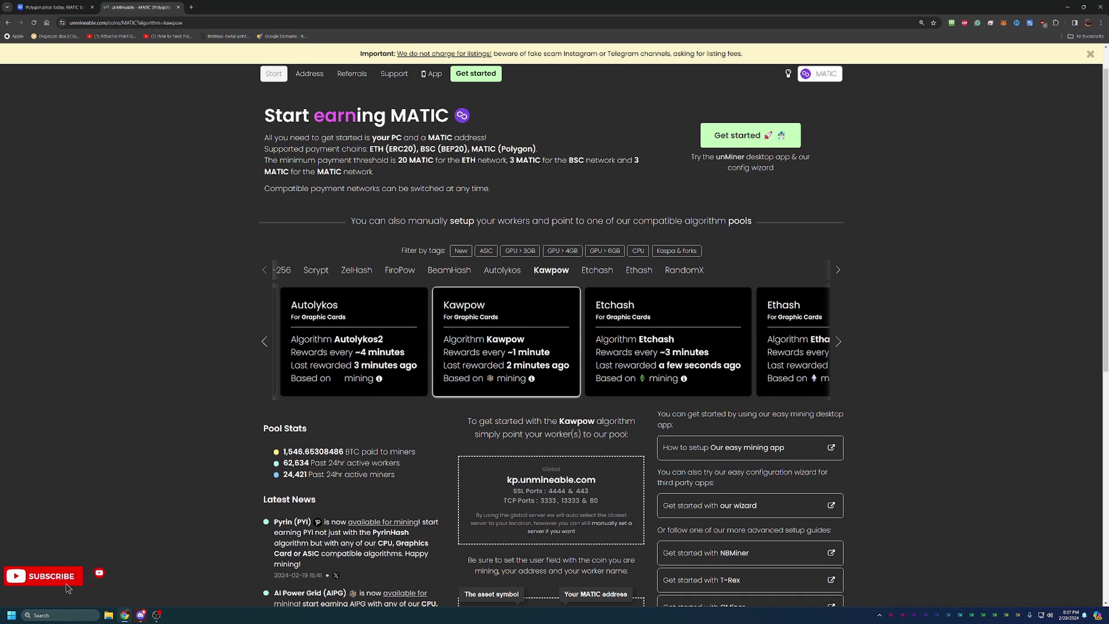
Step: View the wallet address stats page, select the address, then return to Start earning MATIC
click(309, 74)
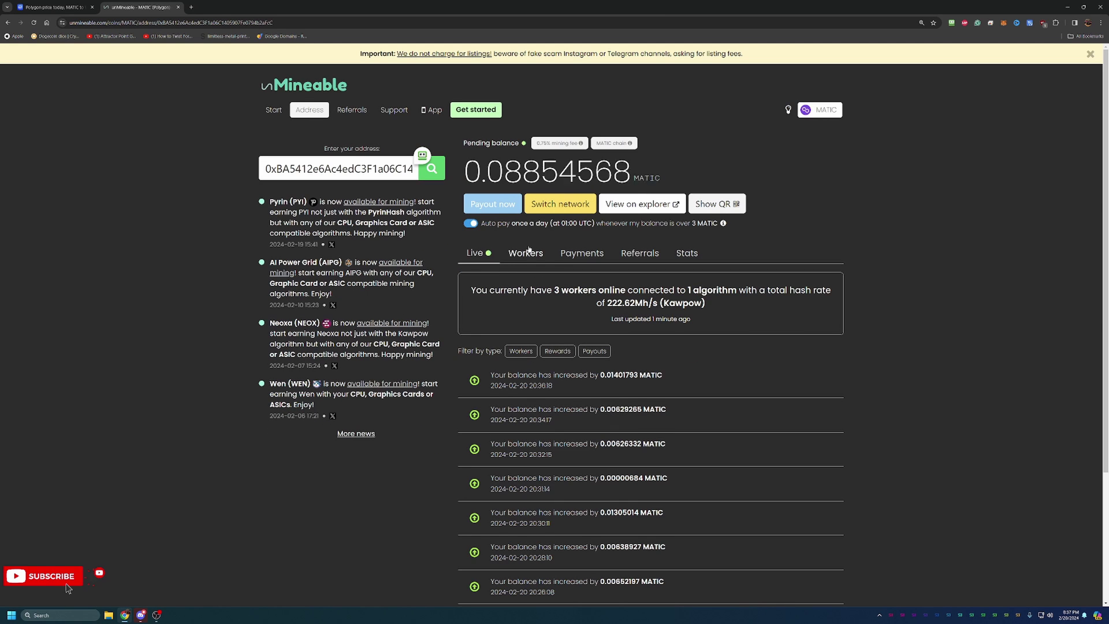
click(363, 168)
key(ctrl+c)
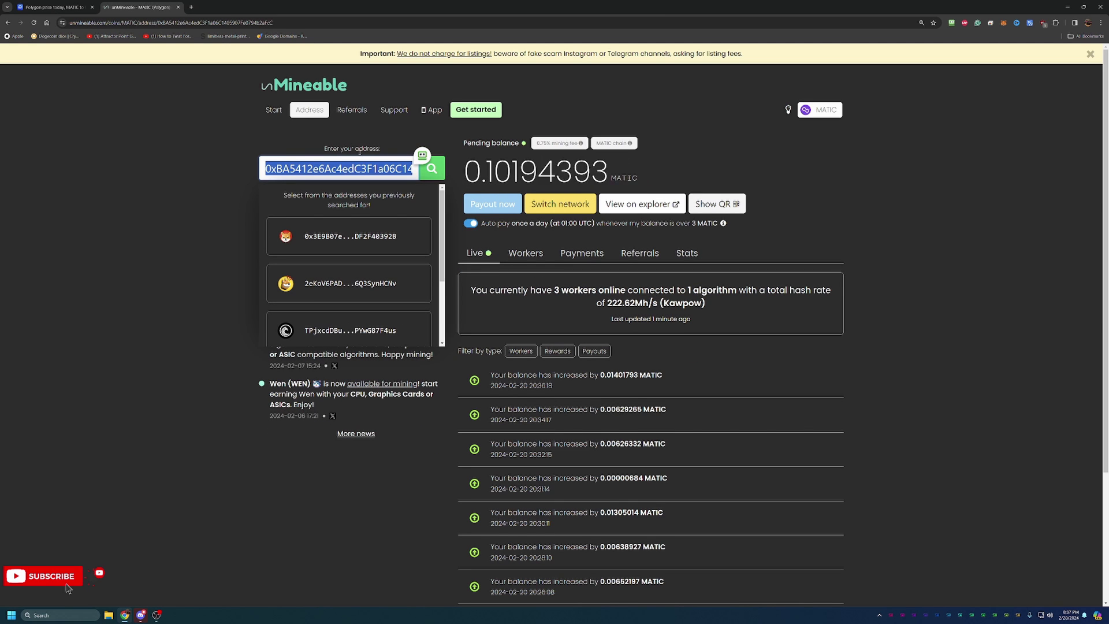
click(274, 108)
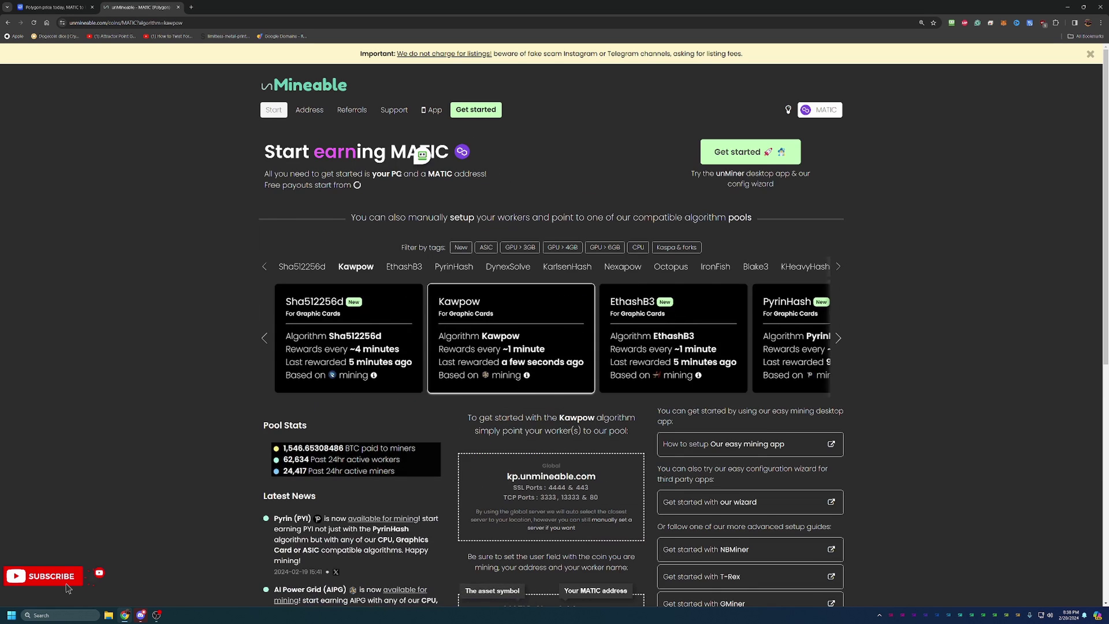
Step: Launch the third-party miner setup wizard and open the coins page in a background tab
scroll(647, 382, down, 2)
scroll(648, 383, down, 2)
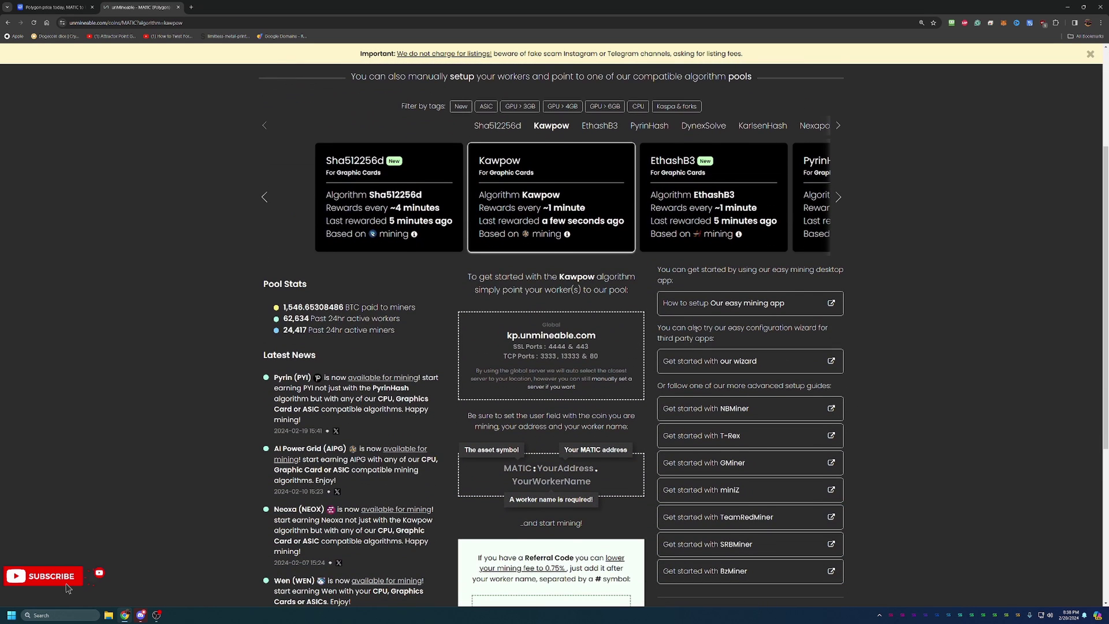
click(710, 373)
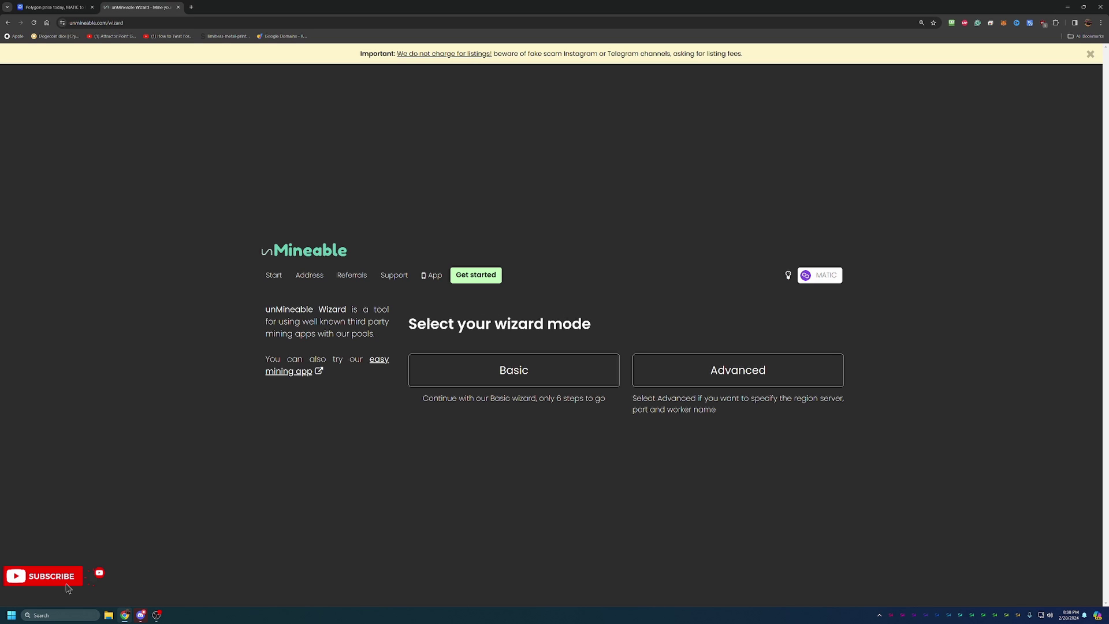
middle_click(317, 250)
Step: In the wizard choose Basic mode, Graphics Card (GPU), the Kawpow algorithm and MATIC (Polygon)
click(540, 371)
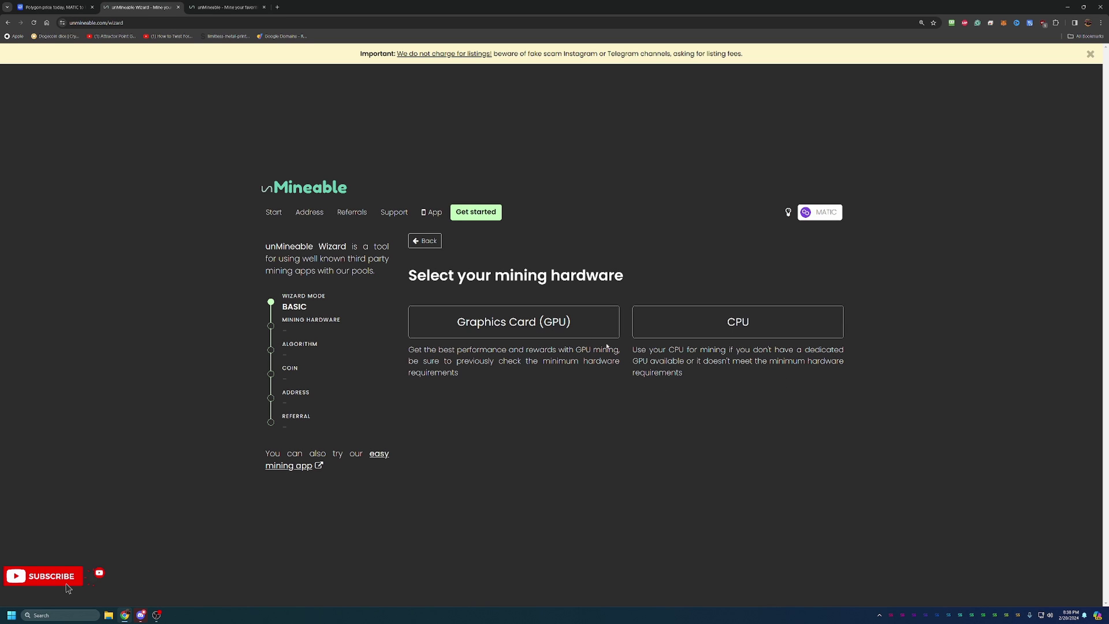
click(570, 322)
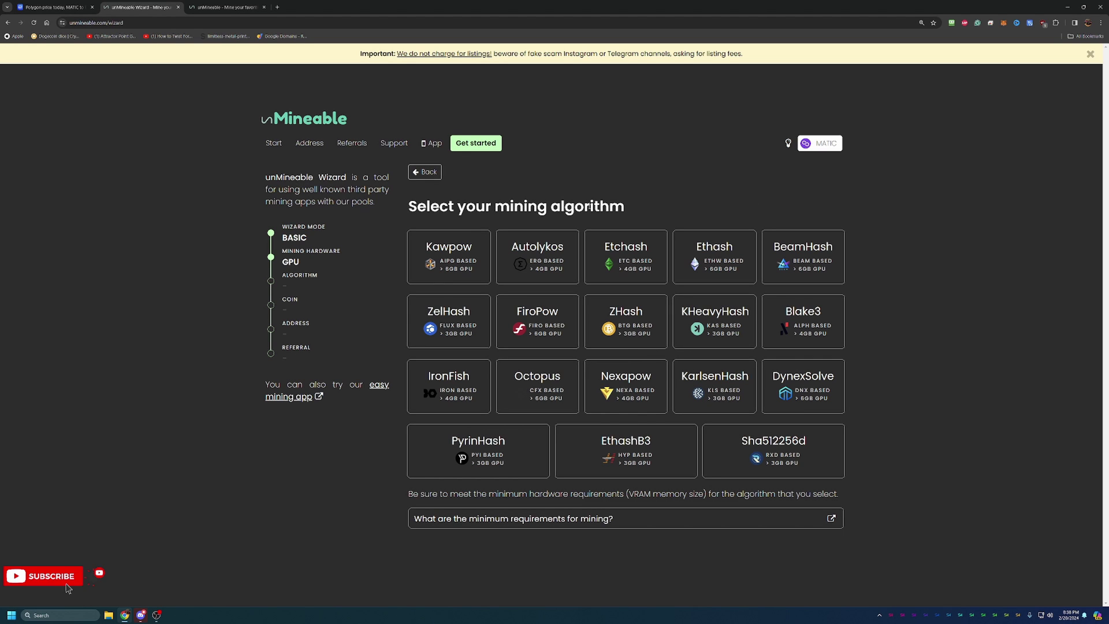
click(466, 260)
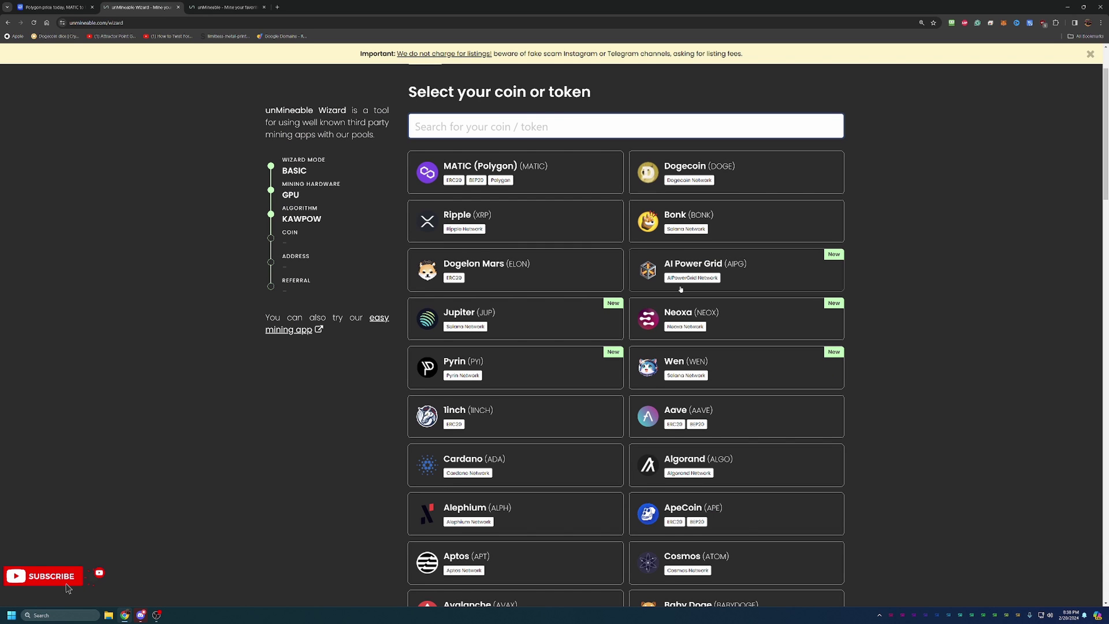
scroll(679, 265, down, 9)
scroll(679, 266, up, 8)
scroll(679, 267, up, 2)
click(557, 182)
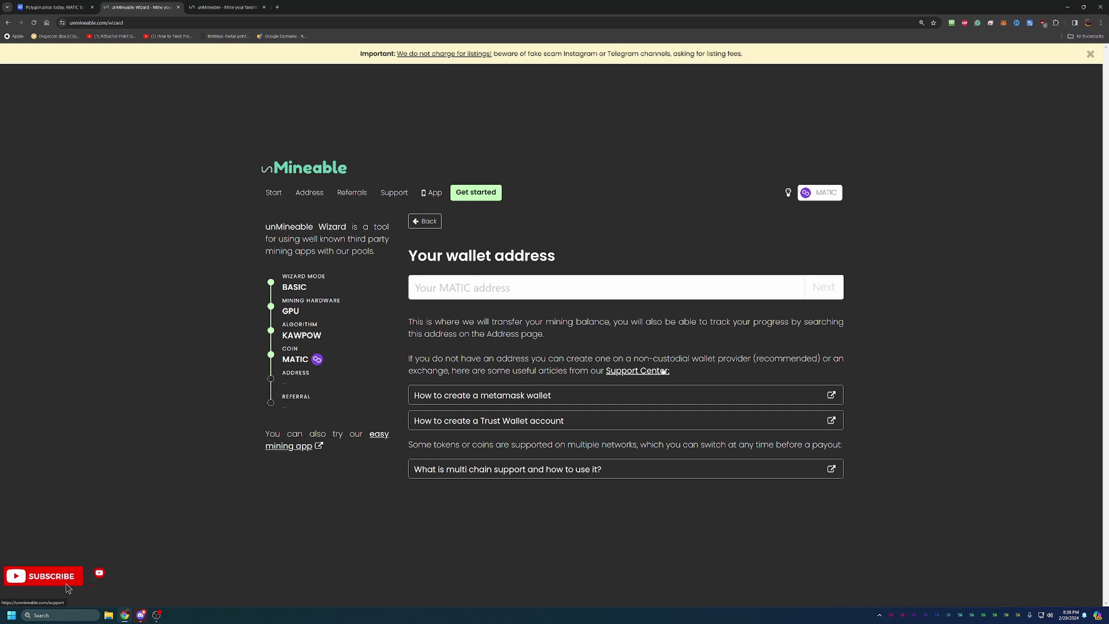
Step: Paste the MATIC wallet address into 'Your MATIC address' and move to the next step
click(524, 291)
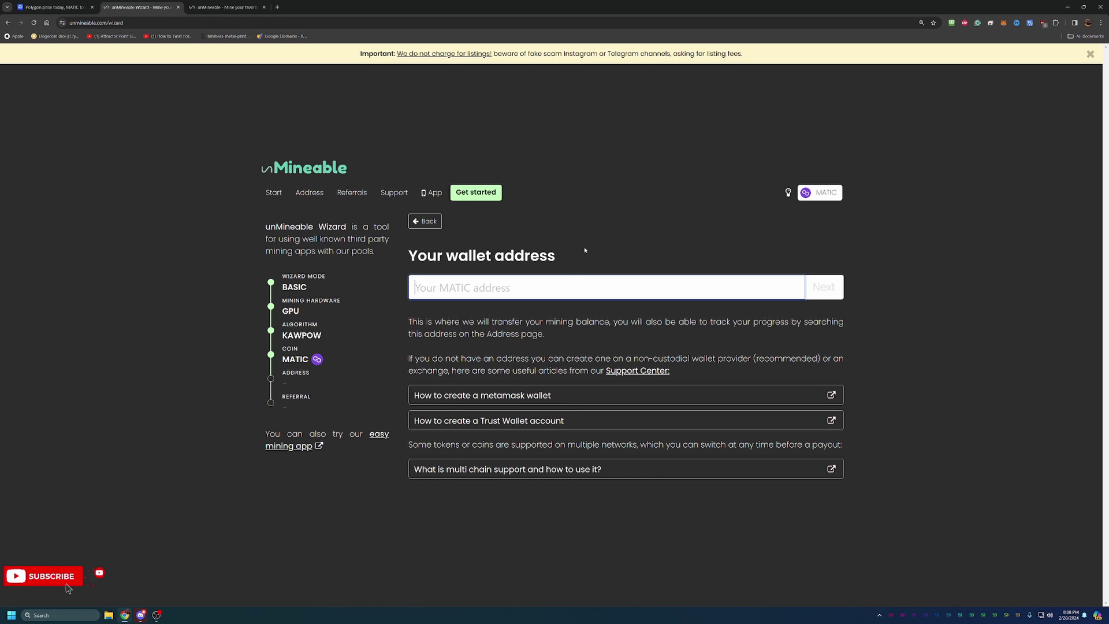
key(ctrl+v)
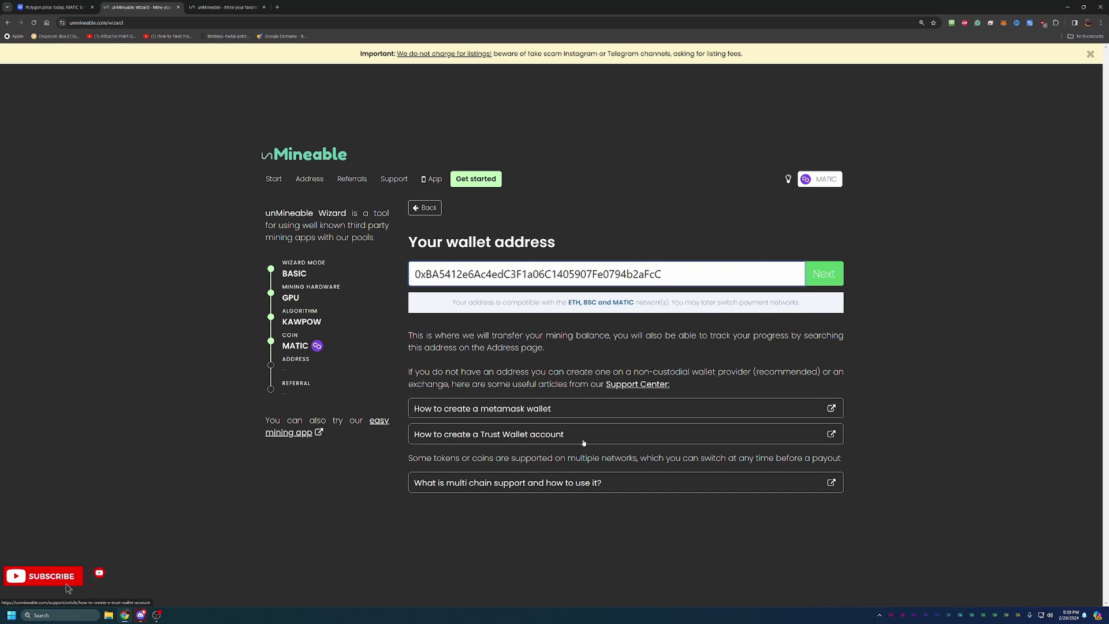
click(838, 274)
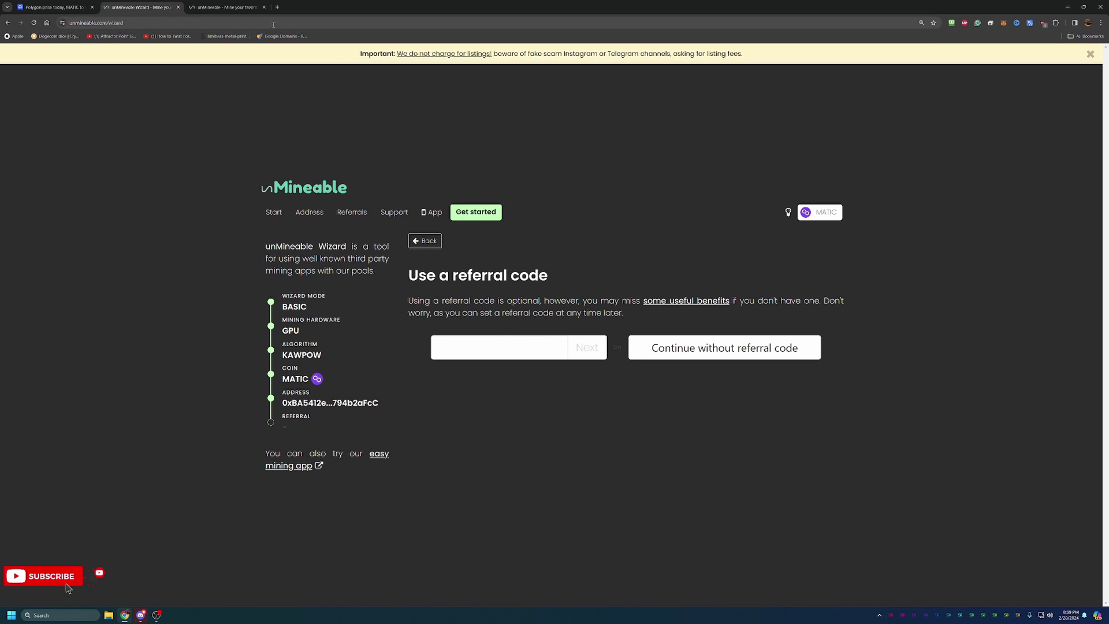
Step: From the coins tab, open MATIC's address balance page and copy the account's referral code
click(231, 7)
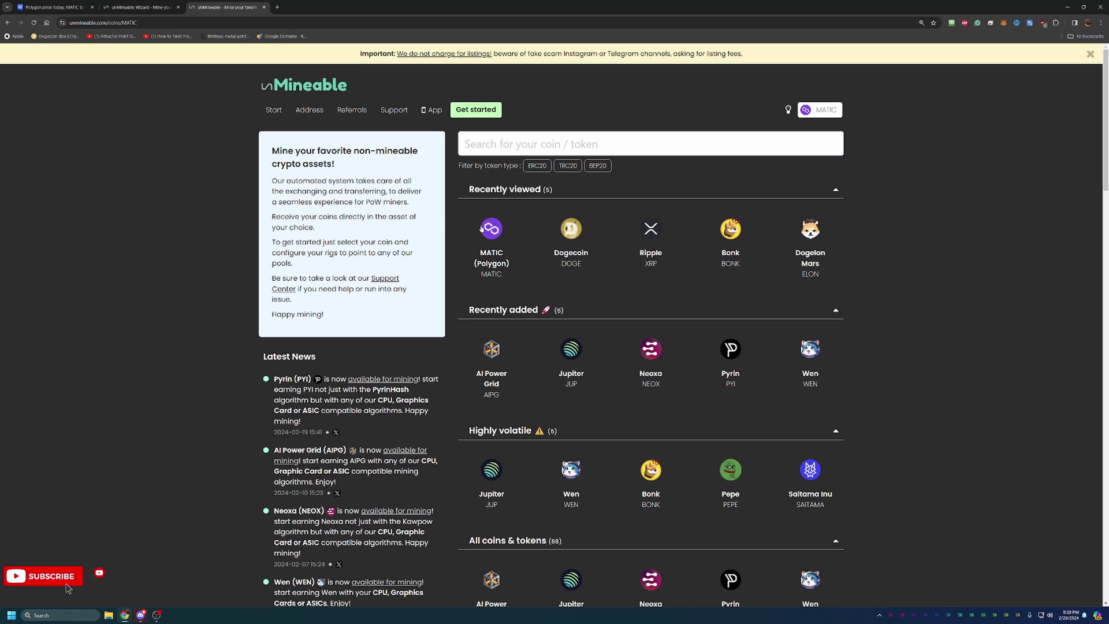
click(492, 230)
scroll(578, 433, down, 4)
scroll(579, 433, down, 2)
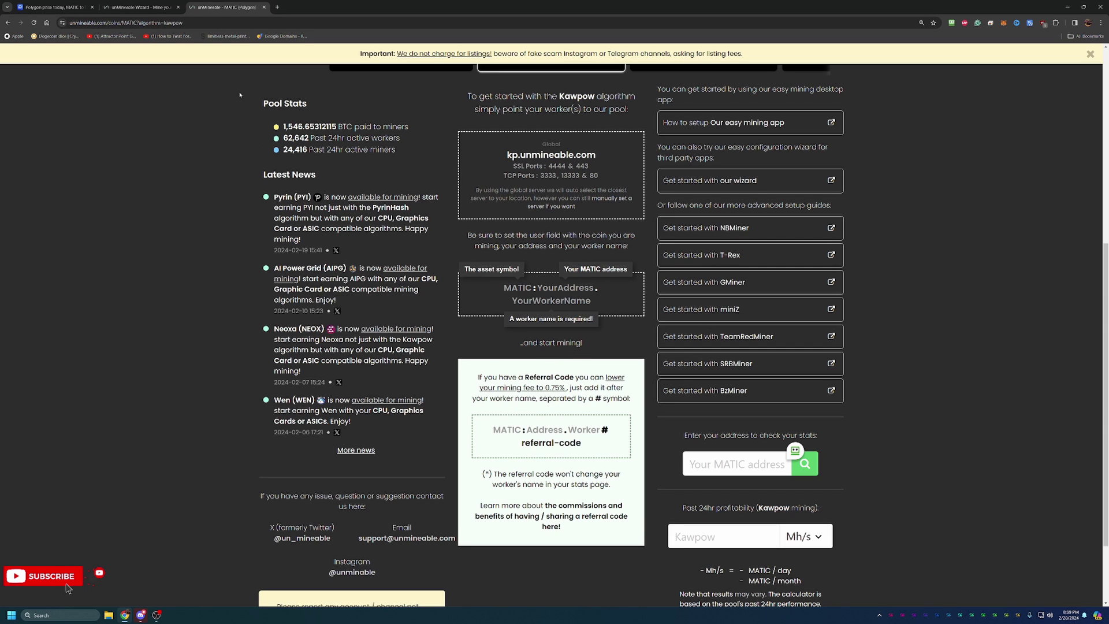
scroll(329, 231, up, 7)
click(321, 112)
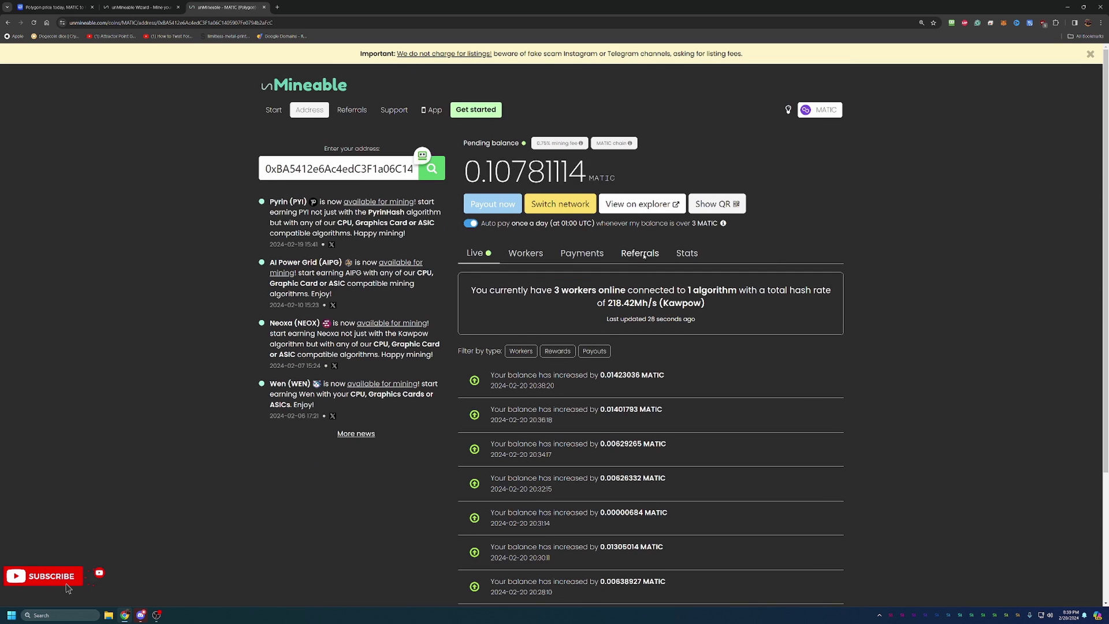
click(598, 376)
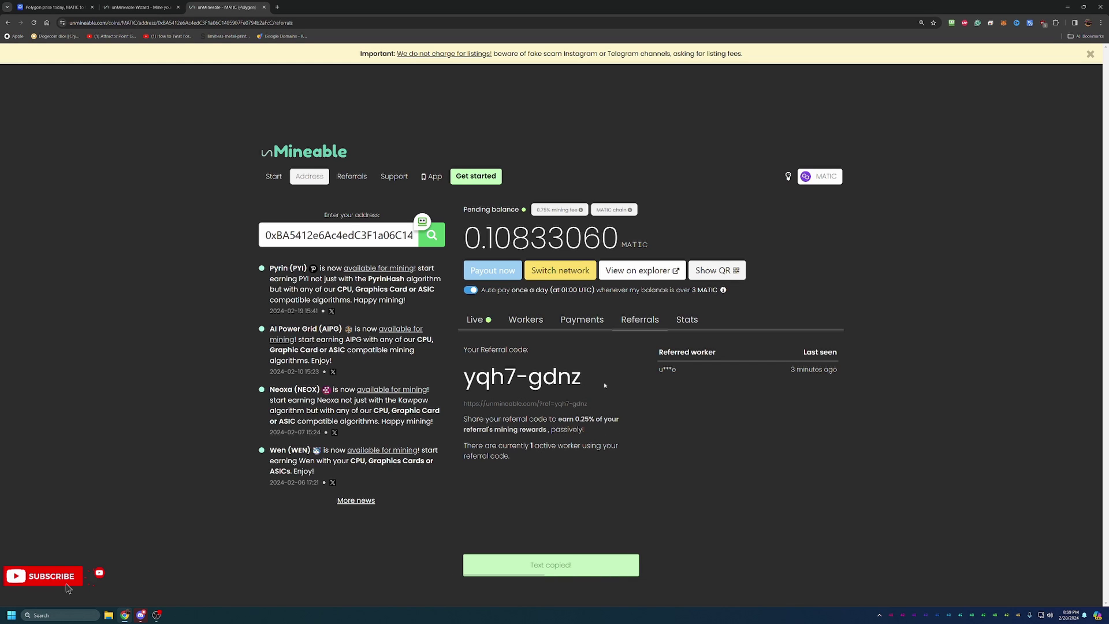
Step: Paste the copied referral code into the wizard's referral field and finish to the Start mining page
click(161, 2)
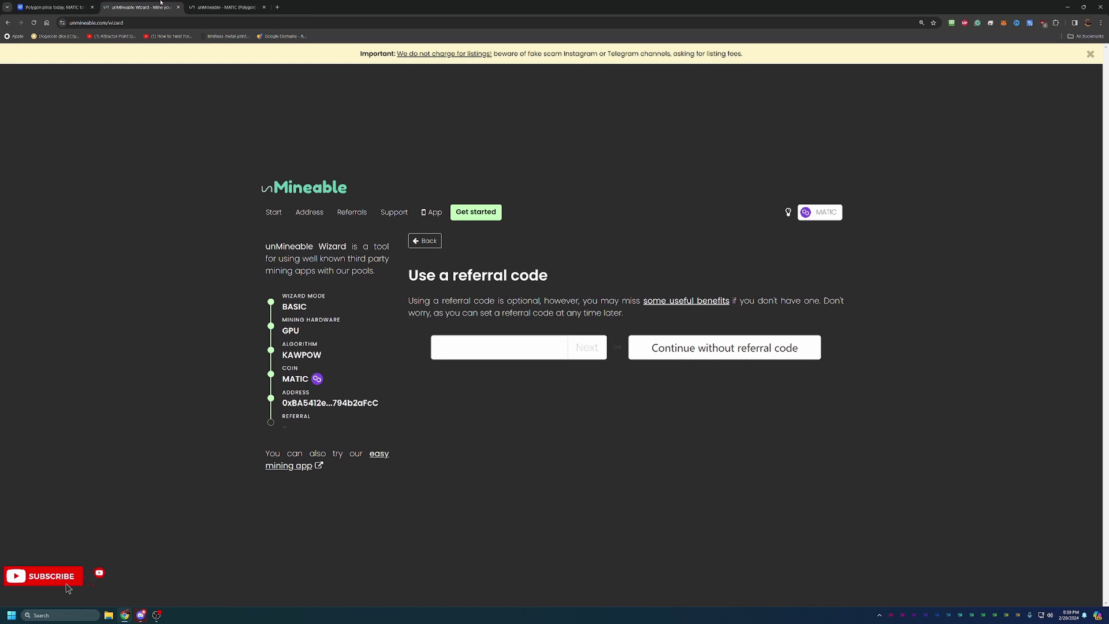
click(463, 348)
right_click(459, 354)
click(485, 424)
click(529, 406)
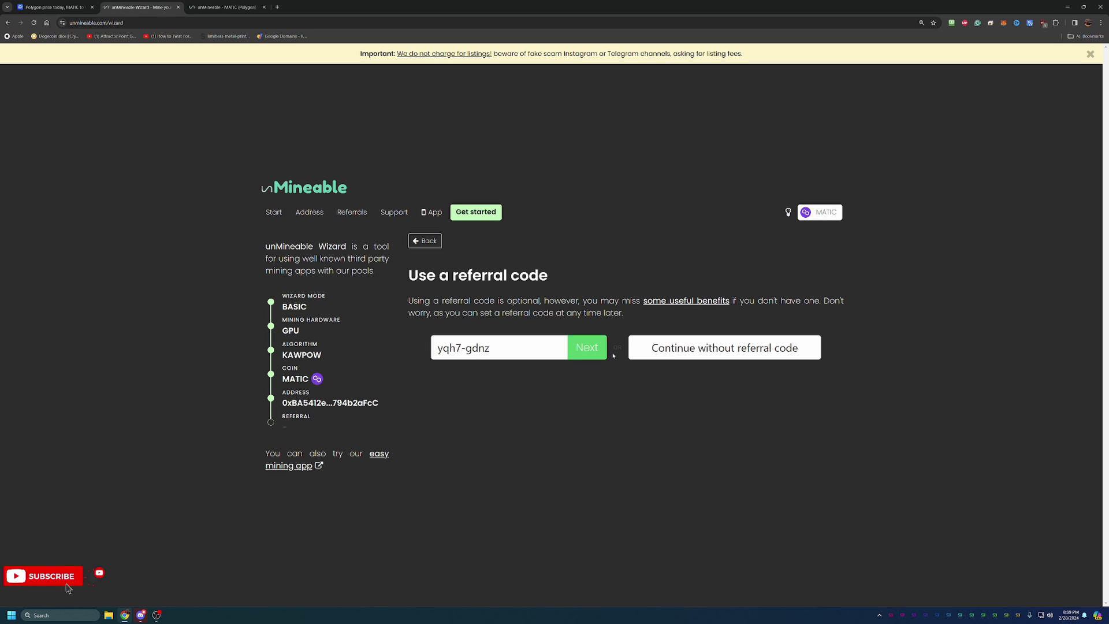
click(596, 342)
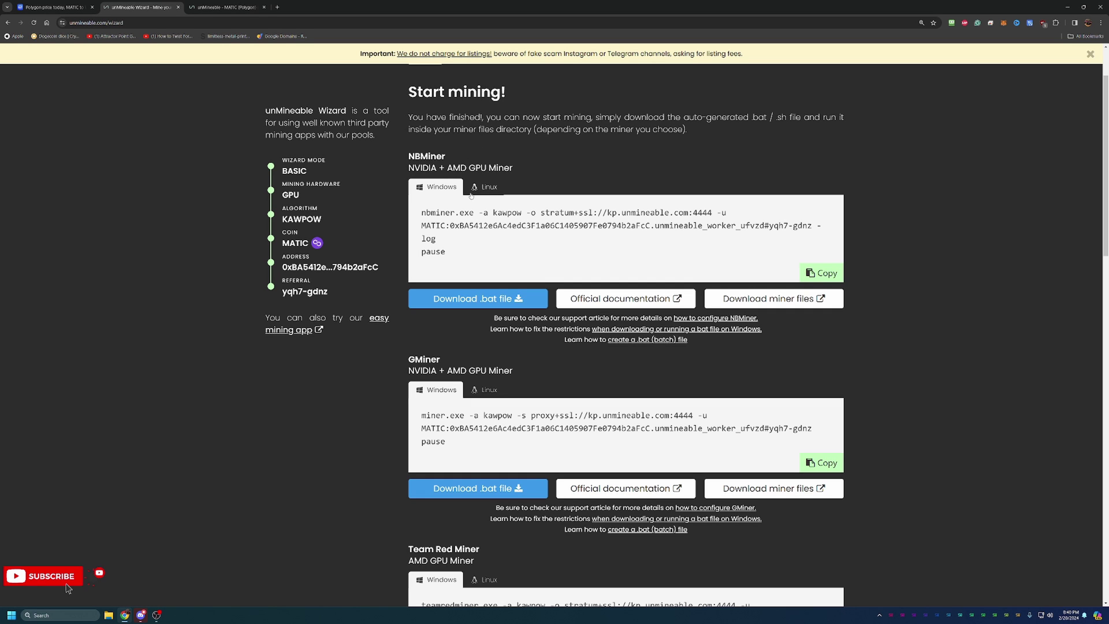
Step: Download GMiner's Kawpow MATIC .bat file, keeping it despite Chrome's unverified-file warning
scroll(443, 203, down, 1)
scroll(461, 248, down, 1)
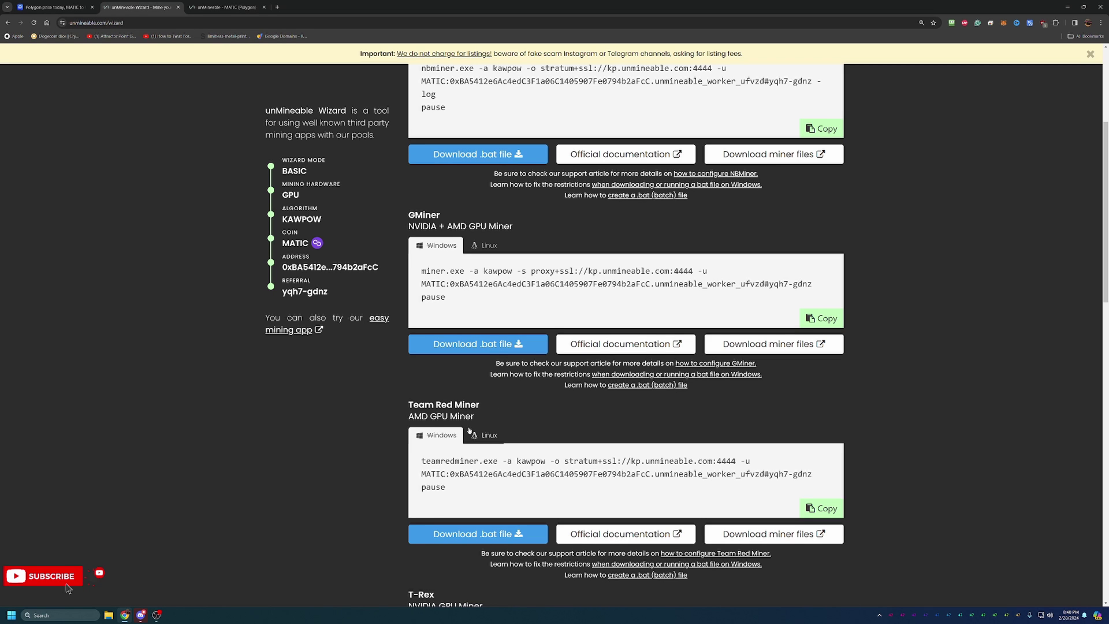
scroll(471, 421, down, 2)
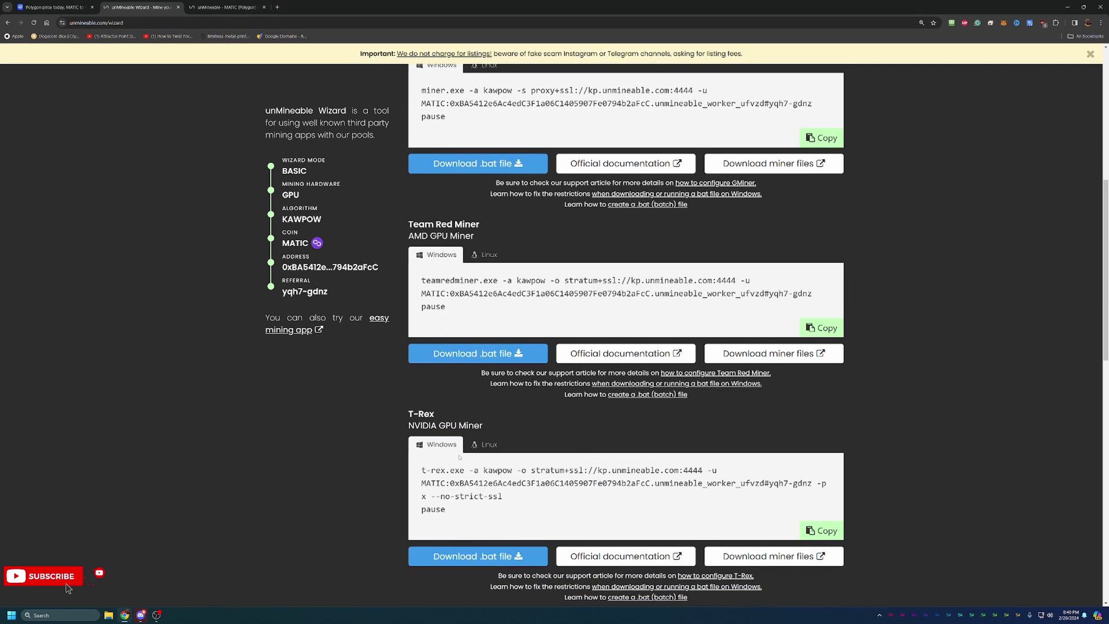
scroll(478, 460, down, 5)
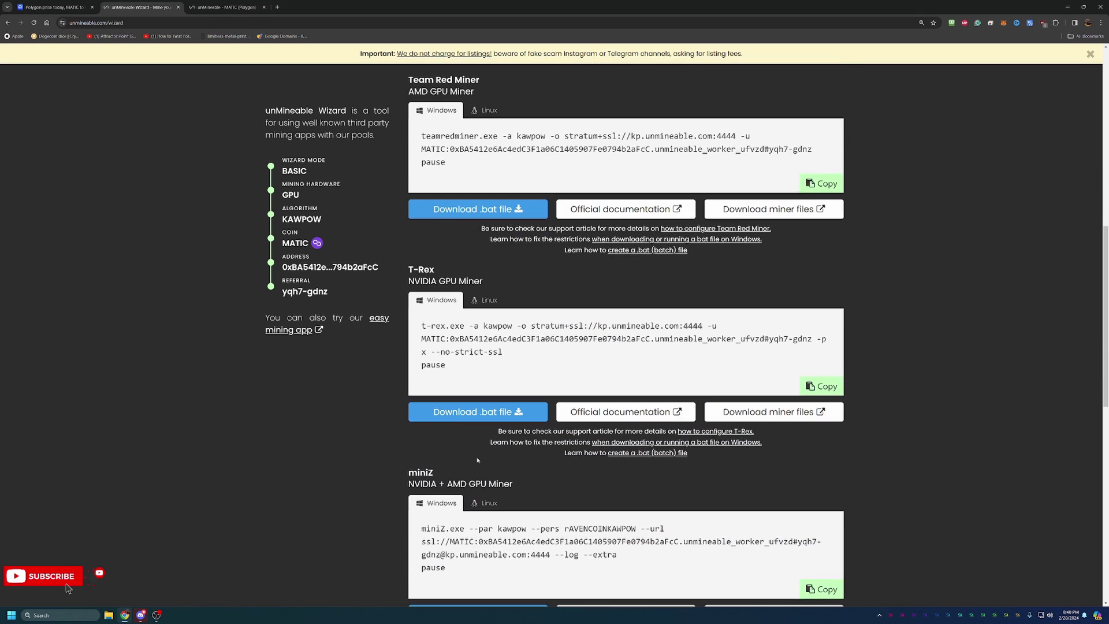
scroll(478, 460, down, 6)
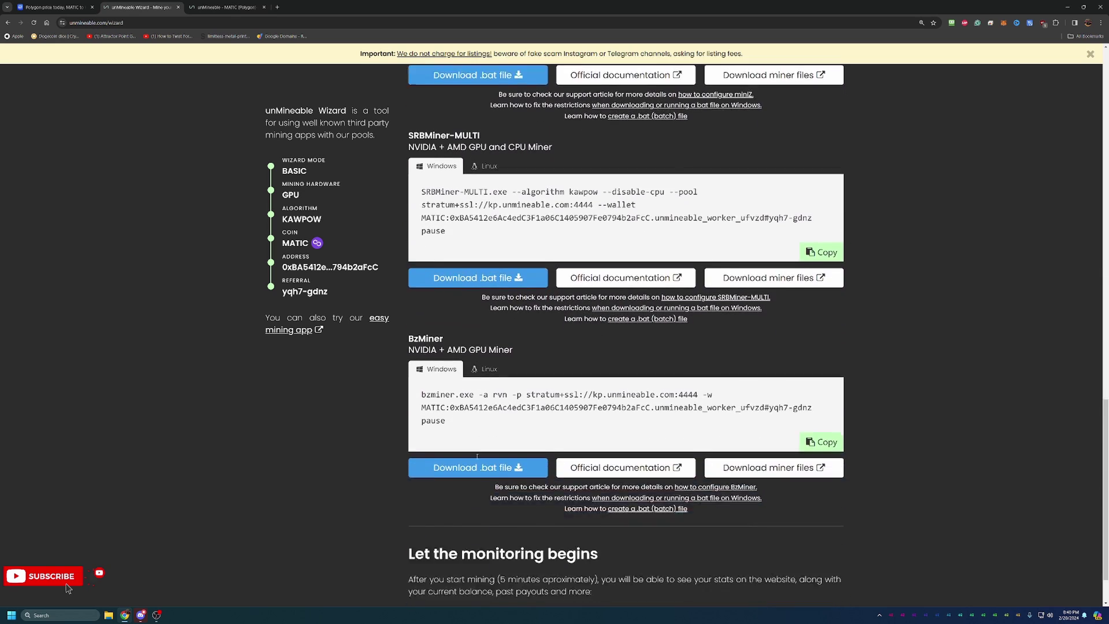
scroll(477, 456, up, 15)
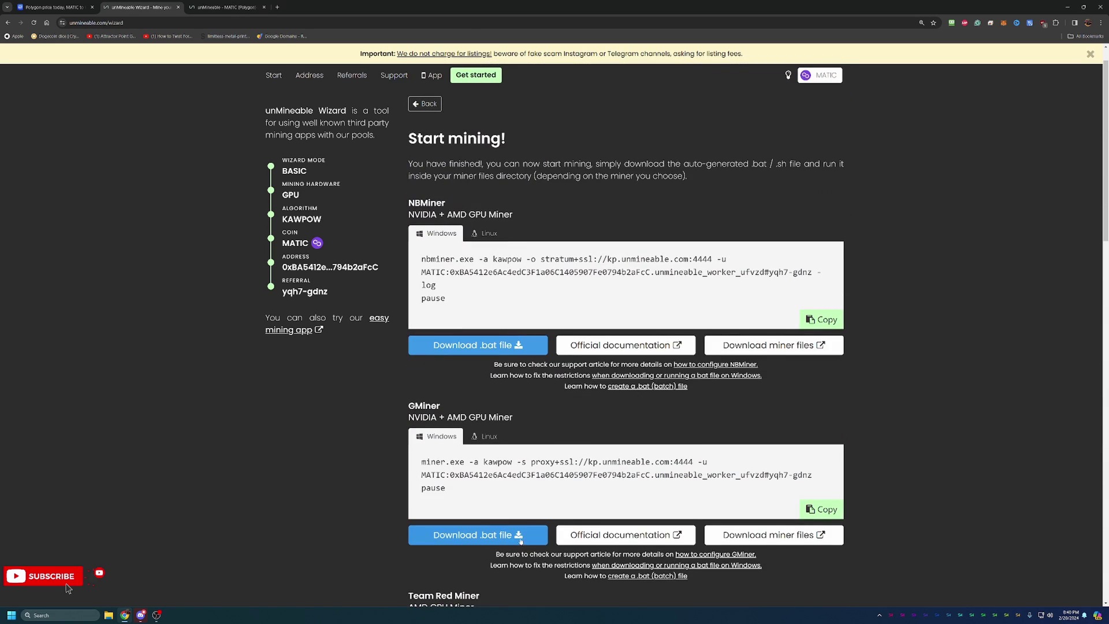
scroll(520, 533, down, 1)
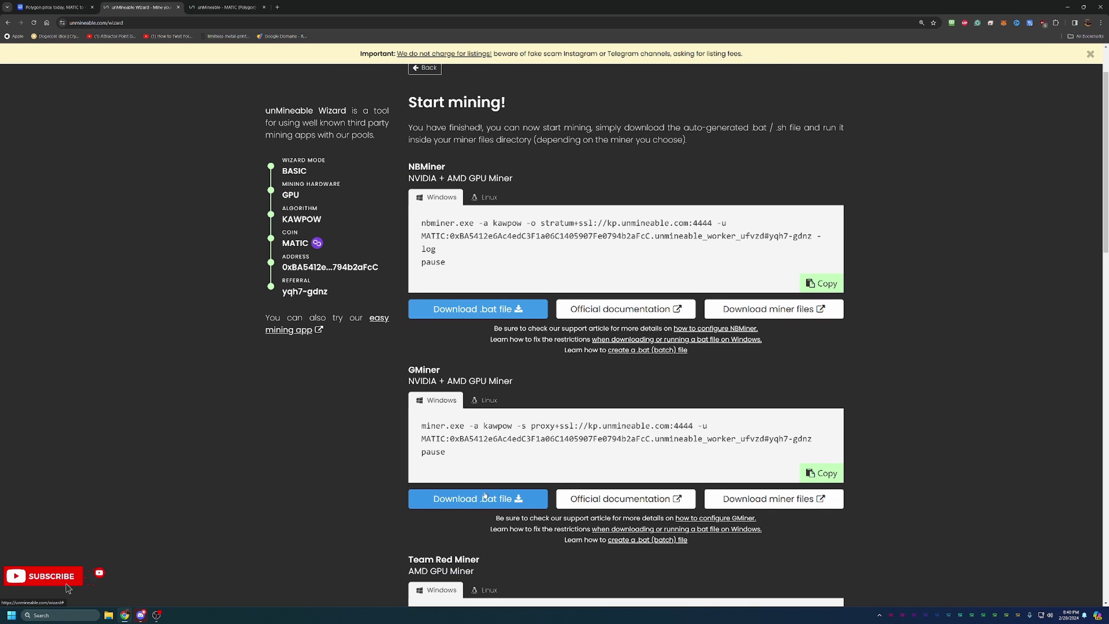
click(518, 499)
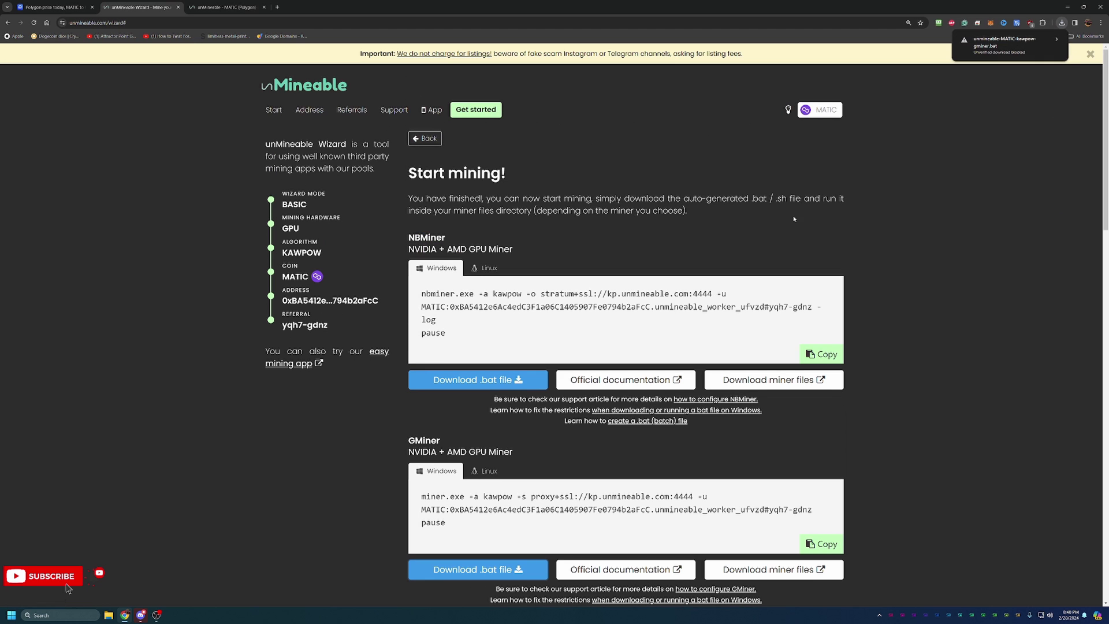
click(1008, 48)
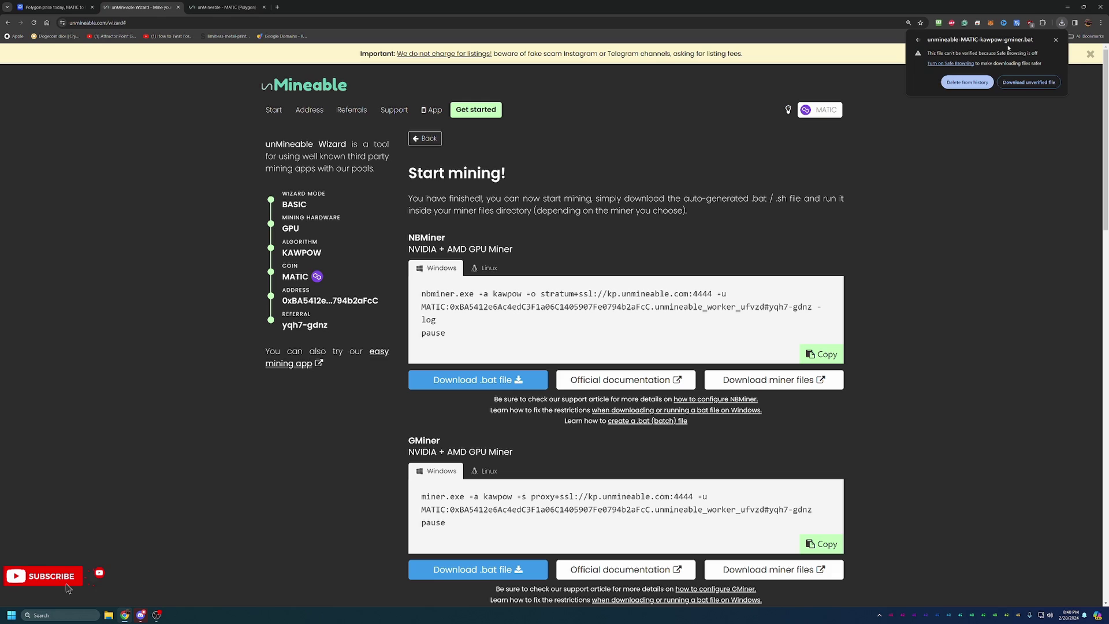
click(1003, 85)
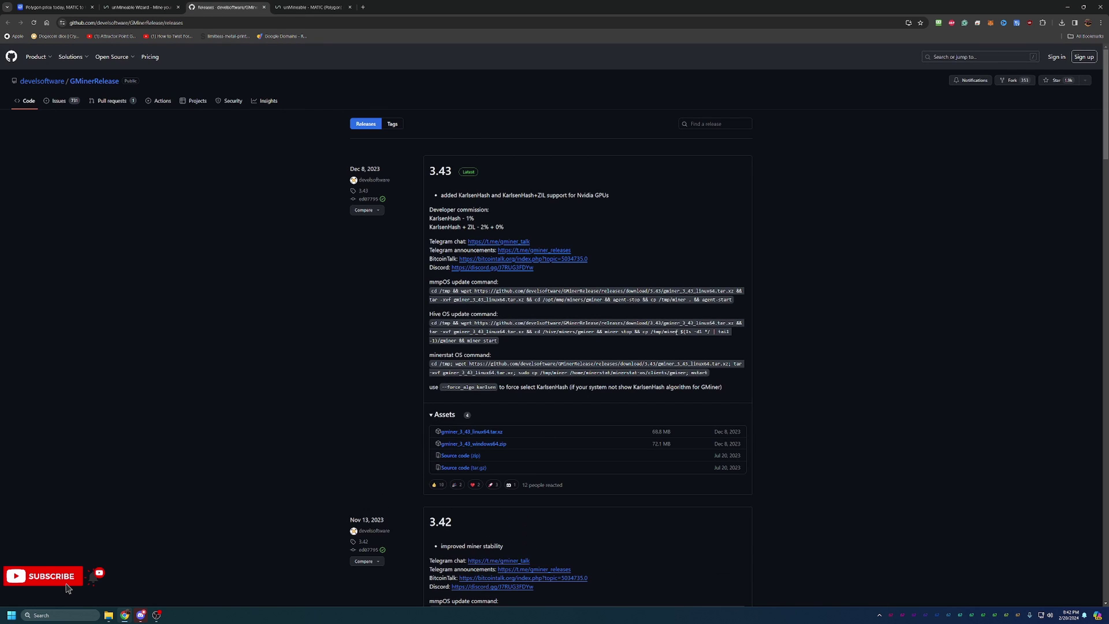
Step: Download the GMiner 3.43 Windows 64-bit zip and extract it all into a new Downloads folder
click(487, 446)
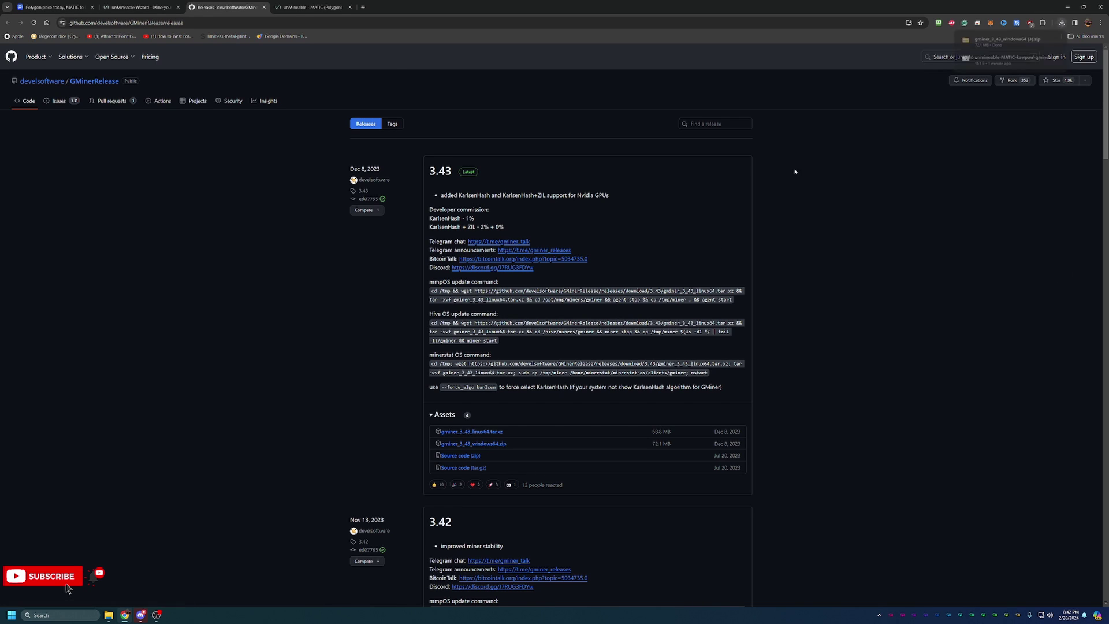
click(988, 42)
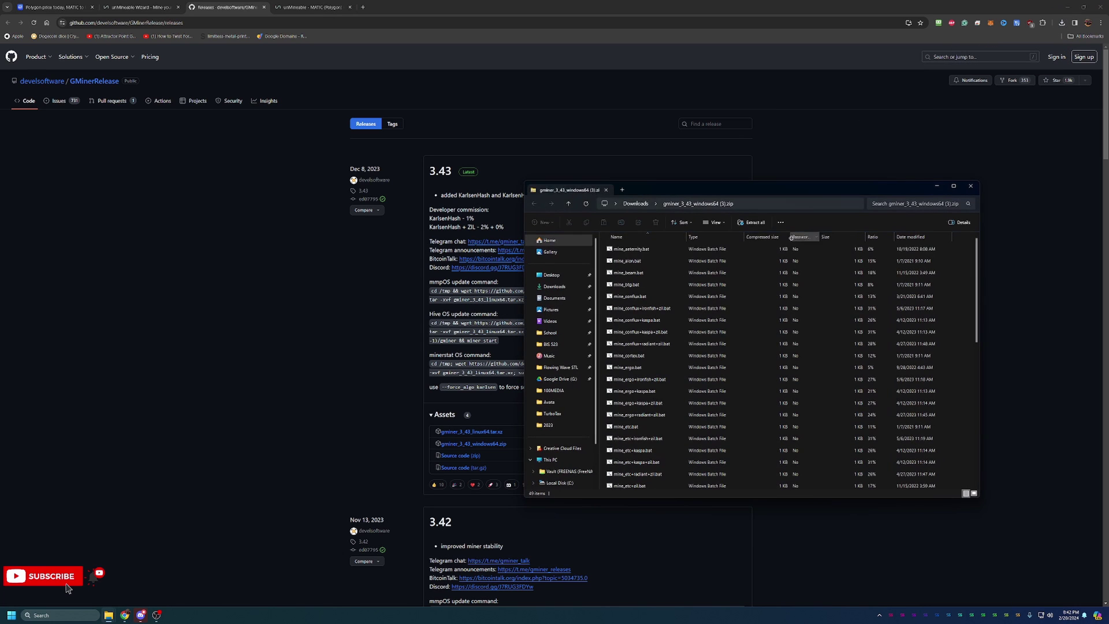
click(751, 223)
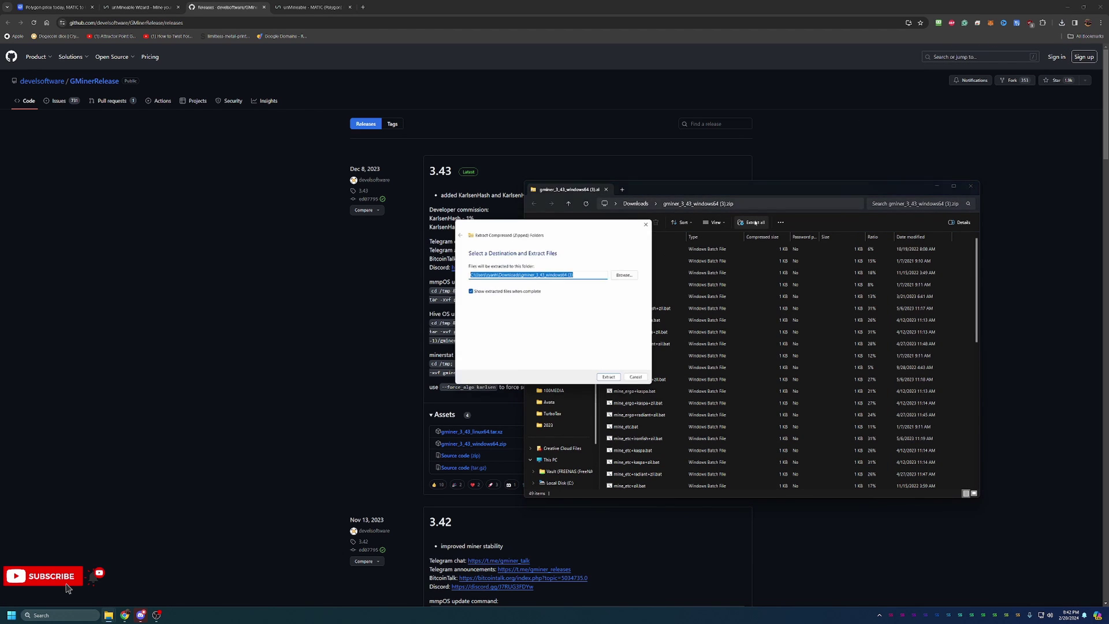
click(613, 381)
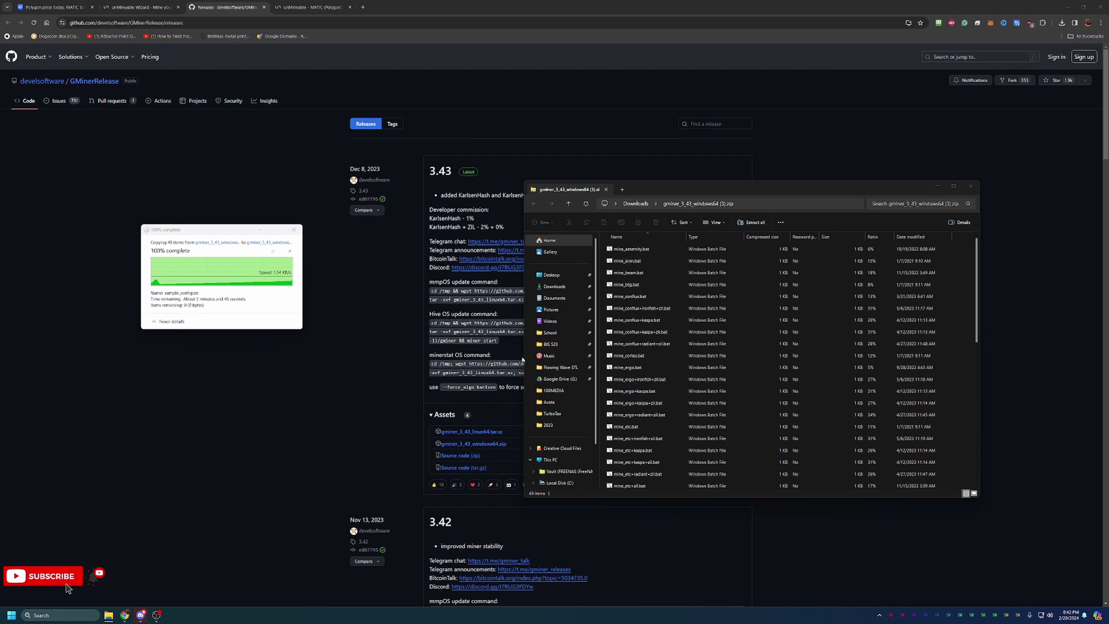
drag(901, 191, 462, 209)
Step: Move the unMineable MATIC Kawpow .bat from Downloads into the GMiner folder and run it
click(118, 304)
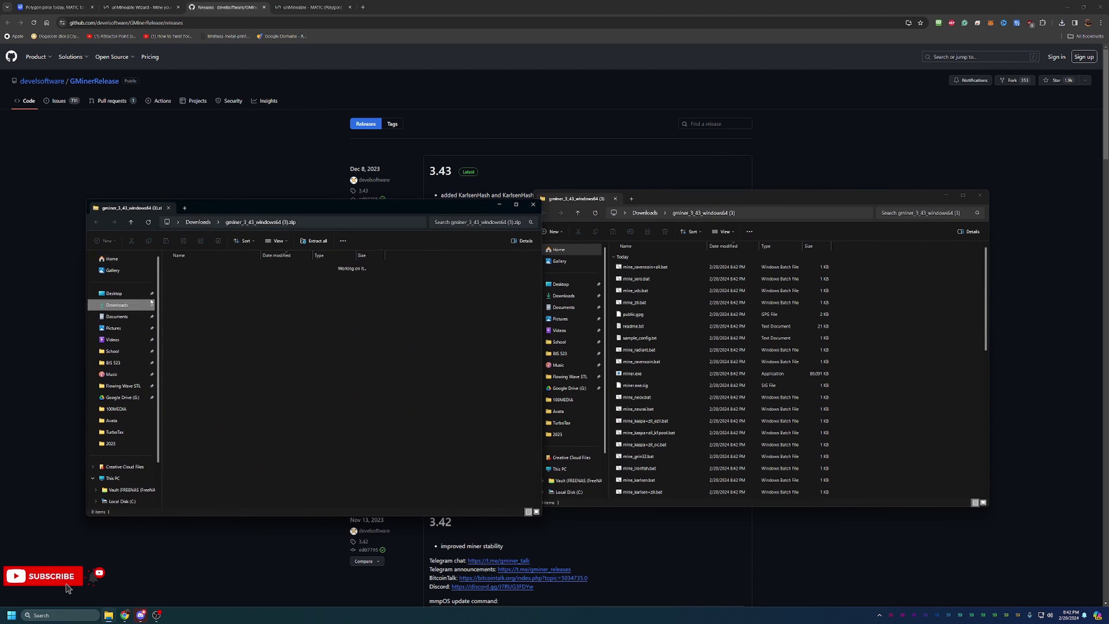
drag(214, 288, 870, 371)
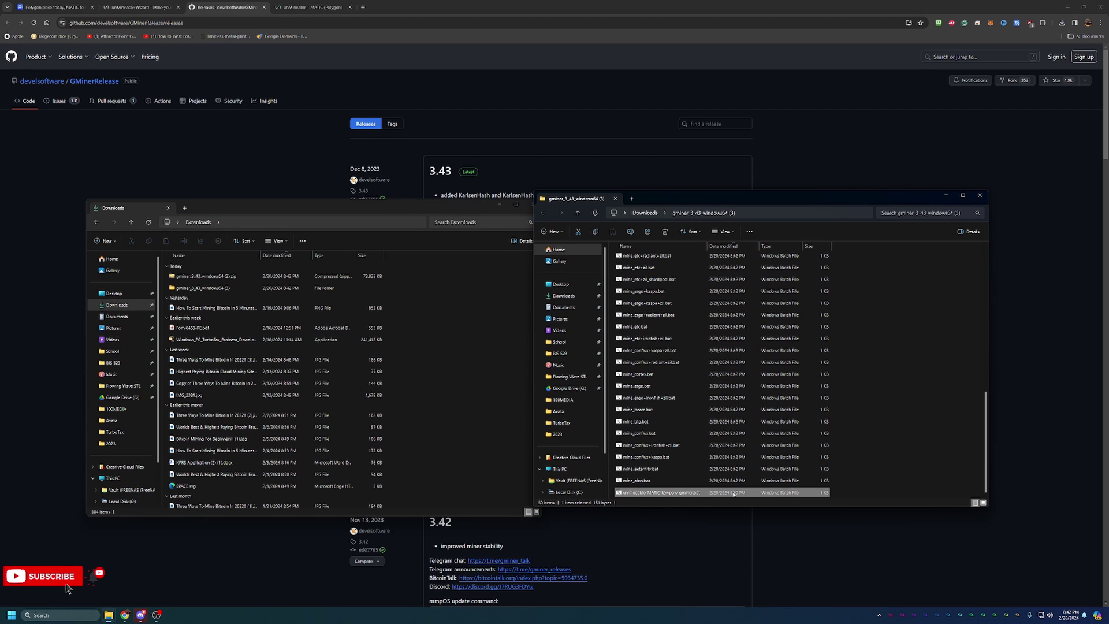
double_click(733, 493)
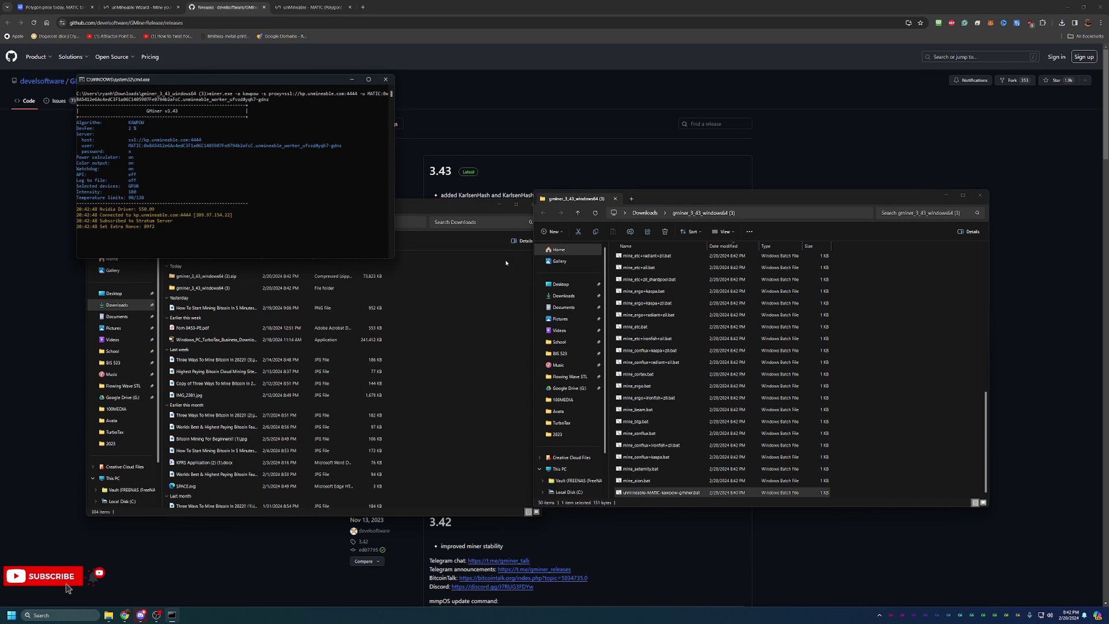
Step: Close the Downloads window and the miner's console once it connects to the pool
click(481, 211)
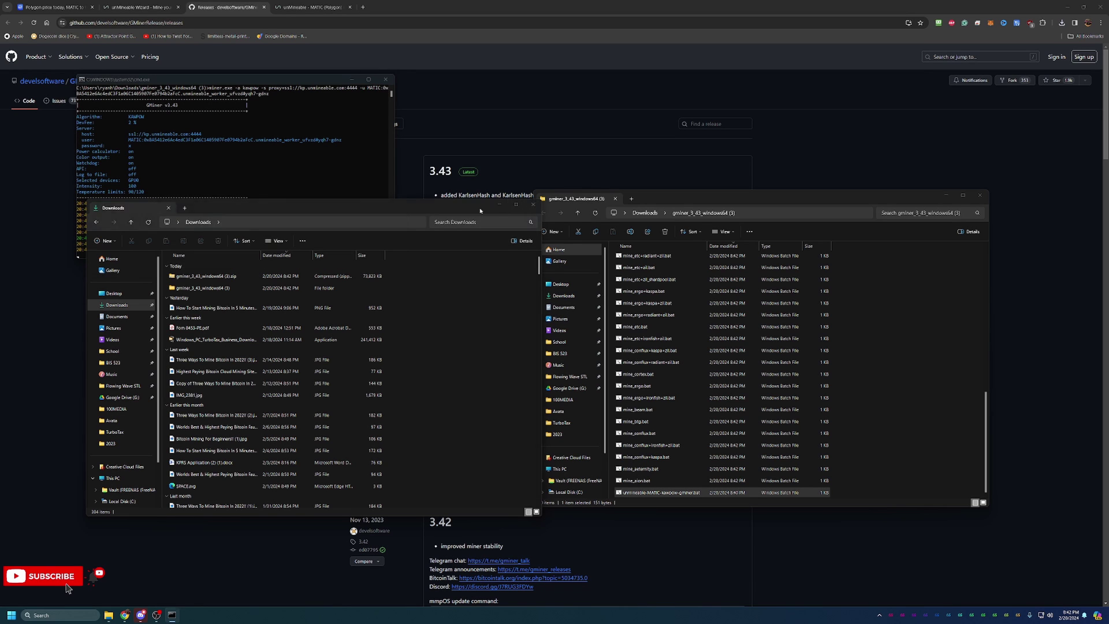
click(533, 204)
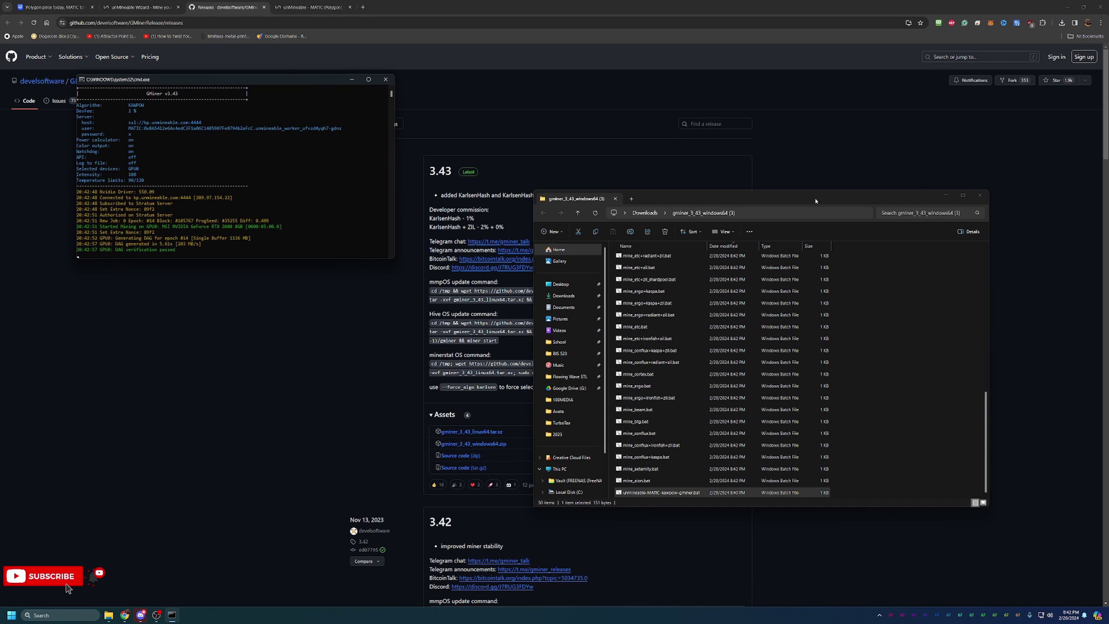
click(381, 80)
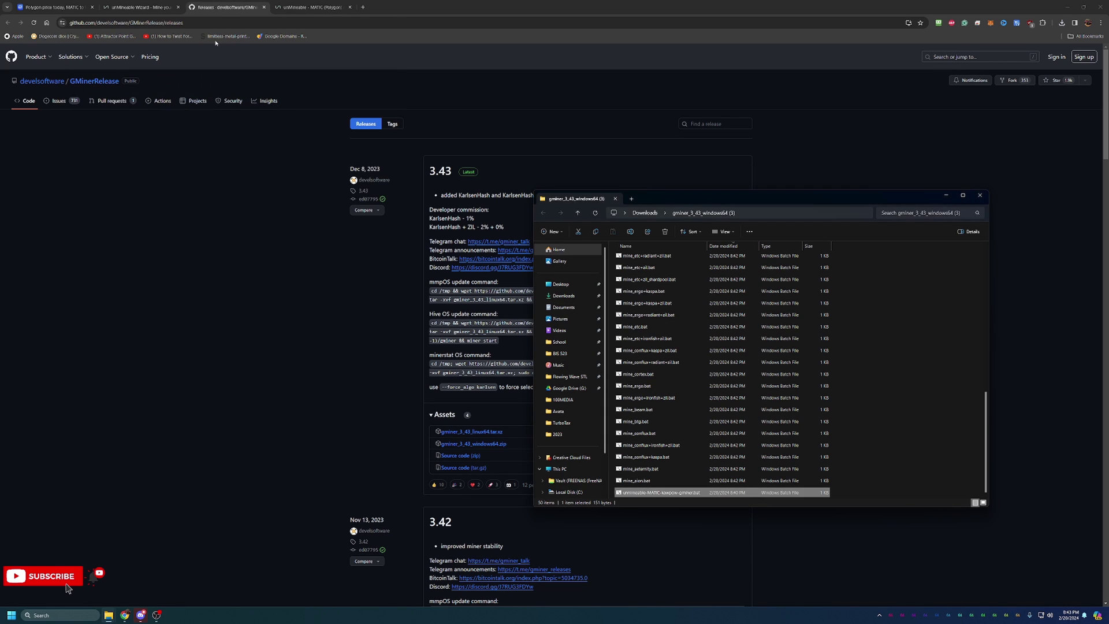
Step: Return to the wizard's Start mining! page and select the GMiner Kawpow command lines for MATIC
click(139, 7)
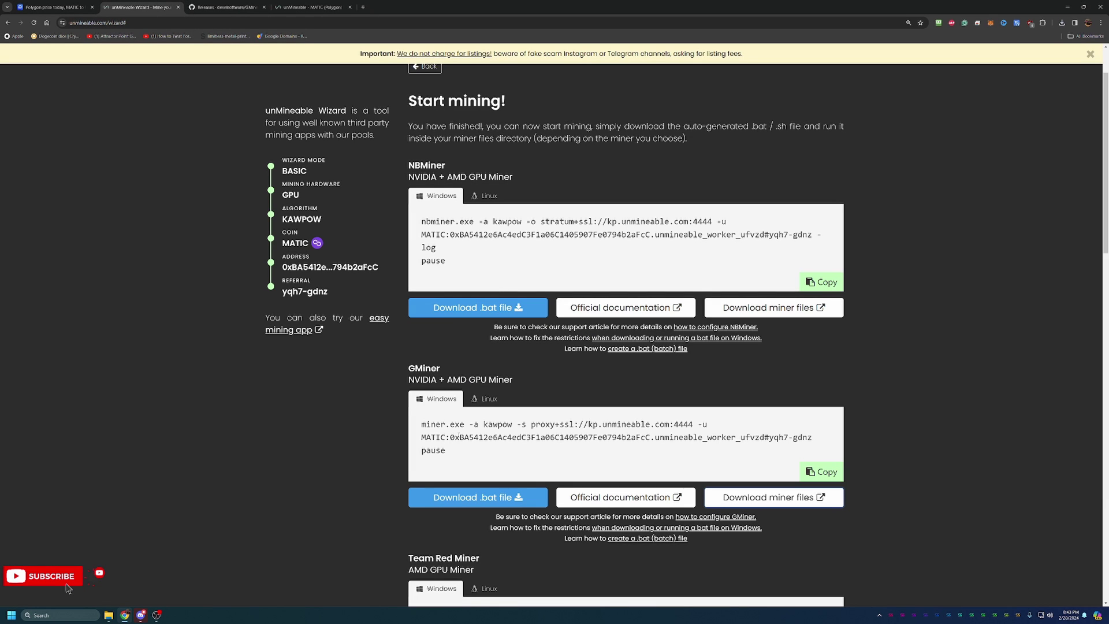
drag(459, 448, 405, 93)
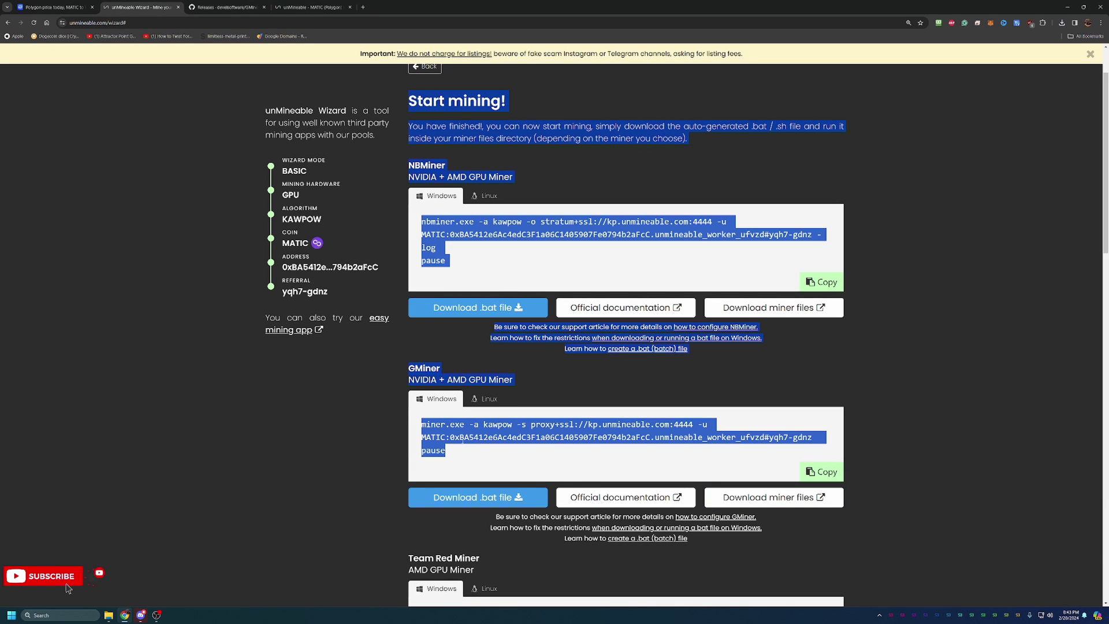
click(531, 467)
drag(507, 463, 420, 424)
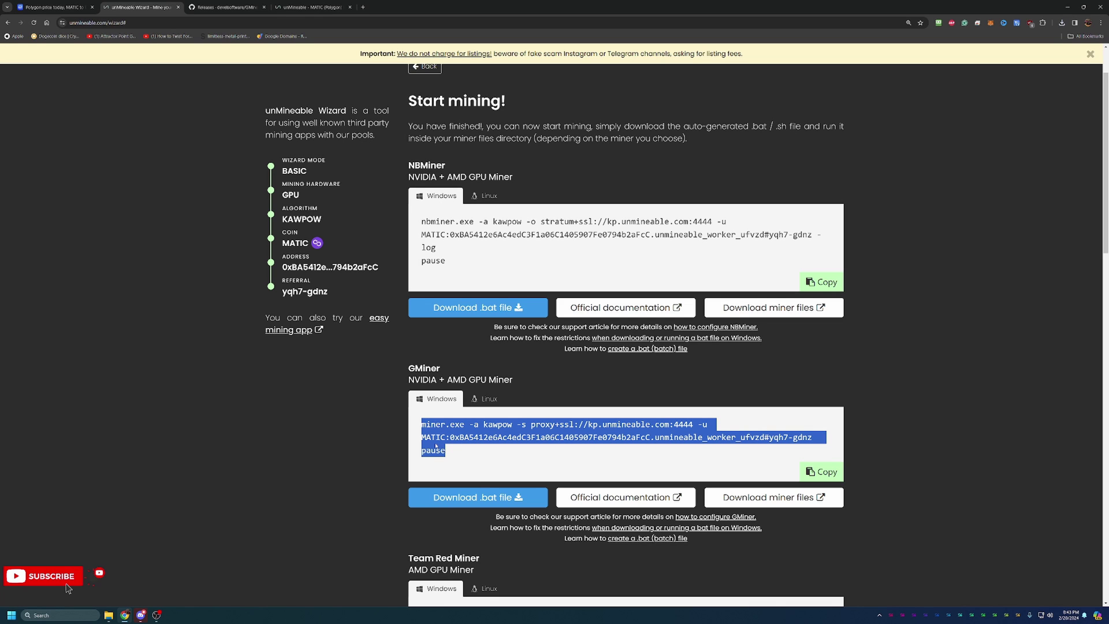
scroll(316, 249, up, 1)
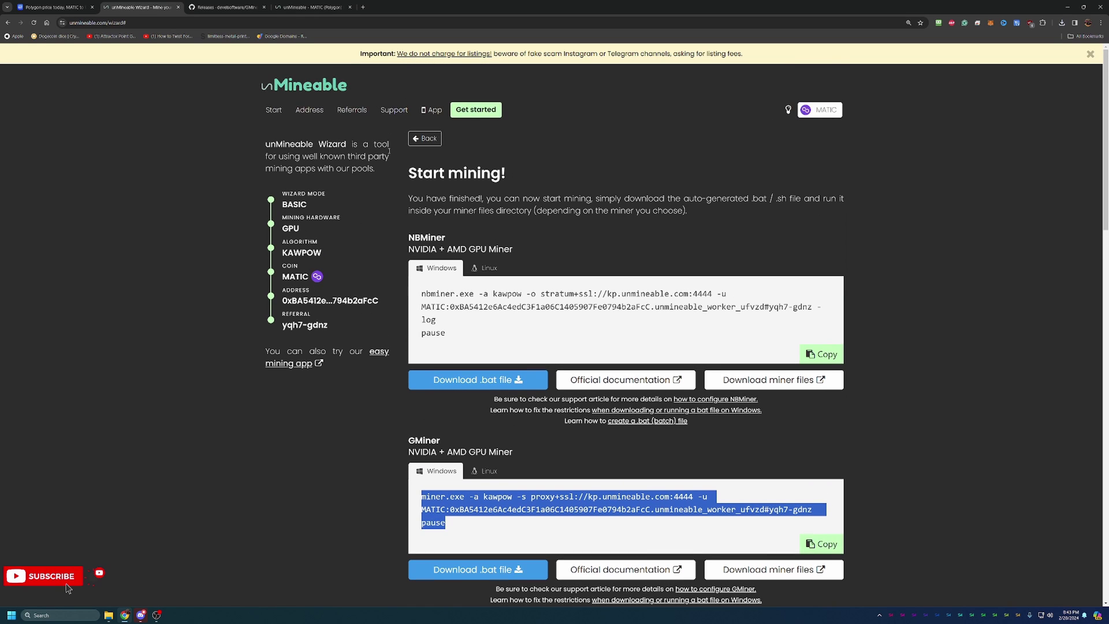
Step: Check the wallet's balance and online workers, then go to the MATIC Kawpow start page
click(311, 117)
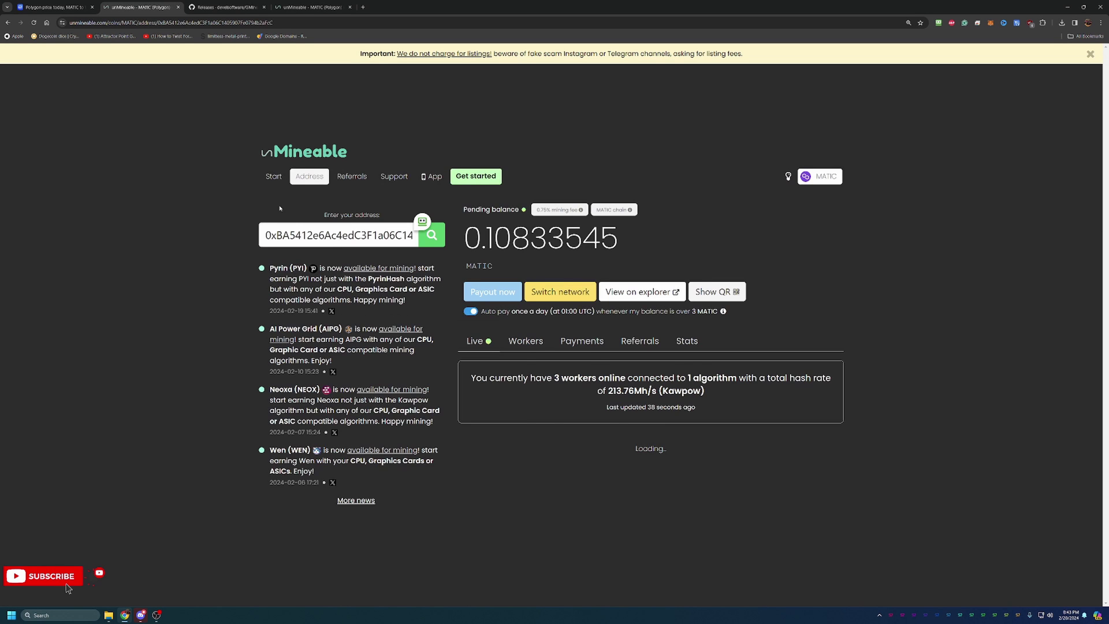
click(273, 116)
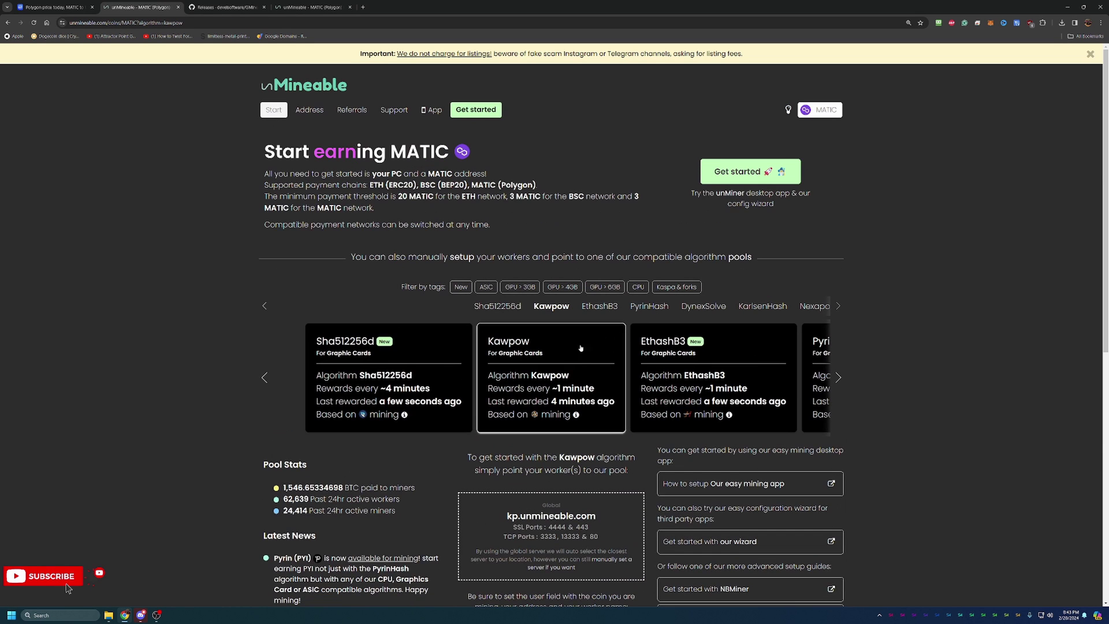
scroll(563, 229, down, 2)
scroll(563, 229, down, 4)
Step: Enter 100 Mh/s in the Kawpow profitability calculator, giving 1.47120823 MATIC per day
click(768, 464)
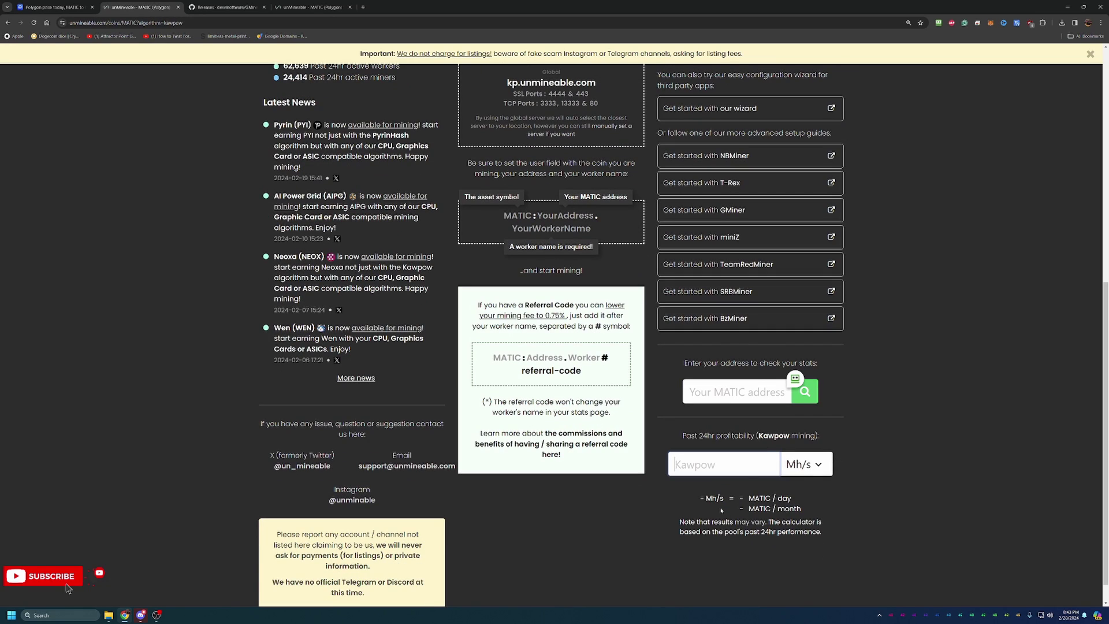
click(800, 472)
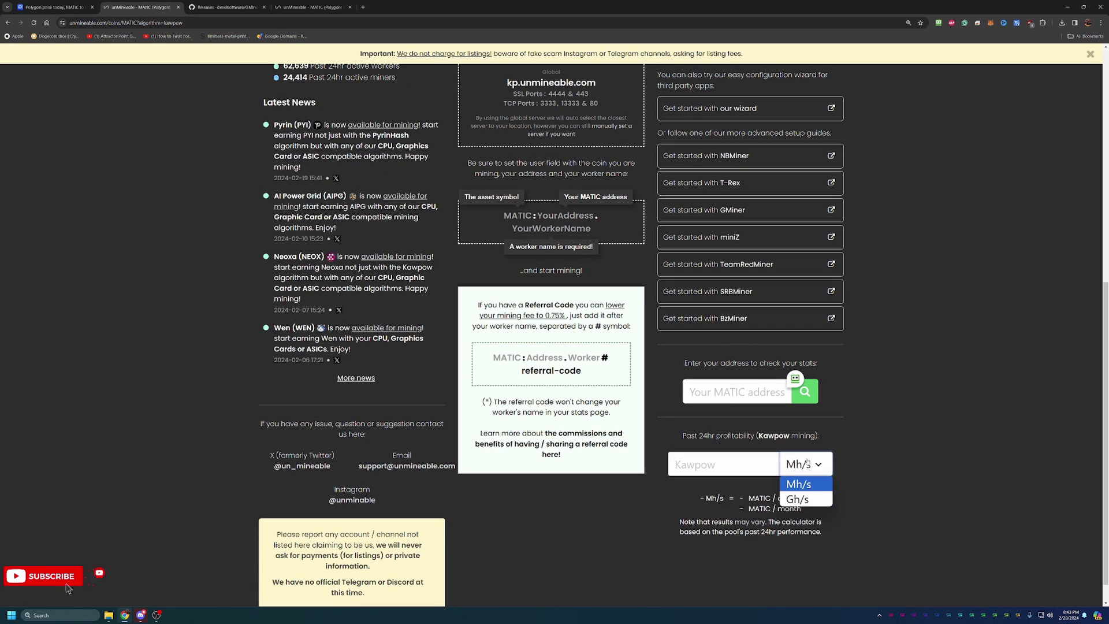
click(744, 469)
click(804, 466)
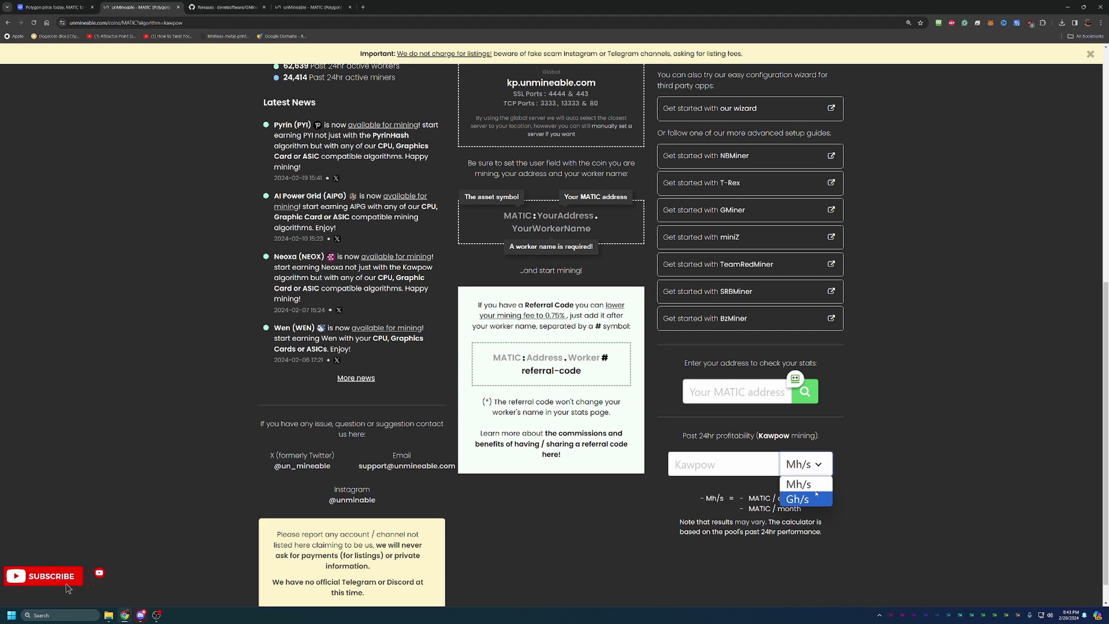
click(734, 463)
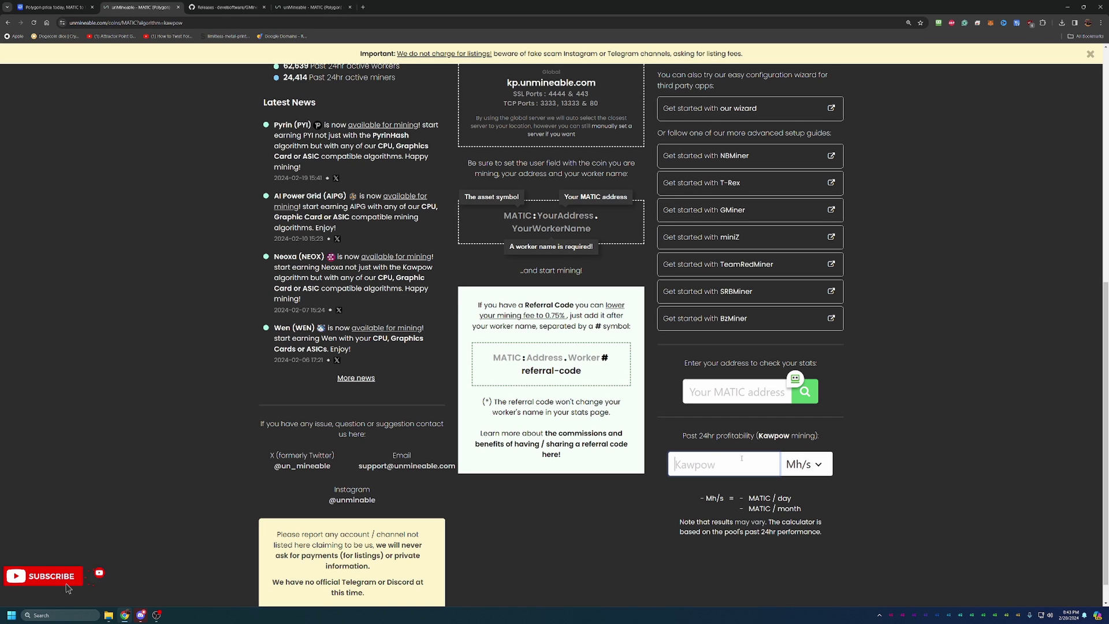
text(100)
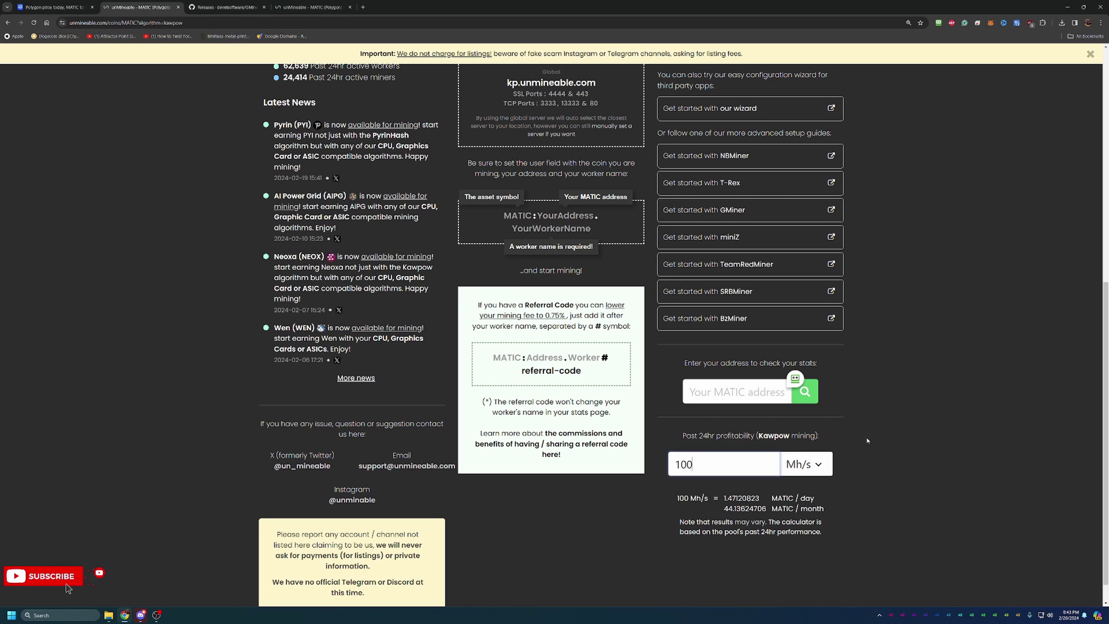
click(893, 436)
scroll(847, 440, up, 8)
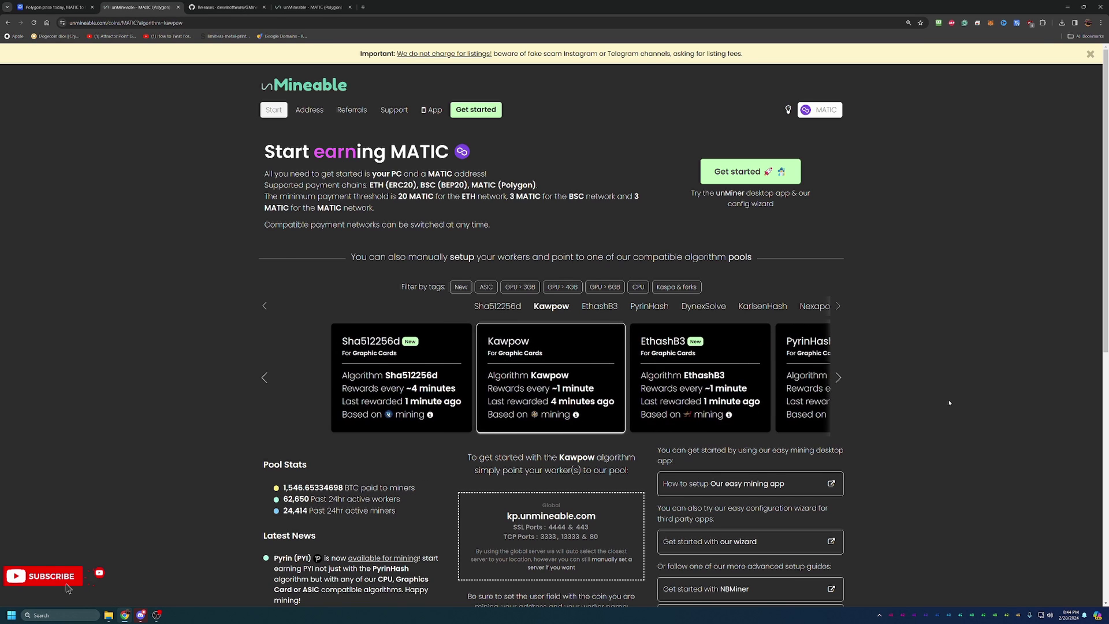
scroll(950, 403, down, 8)
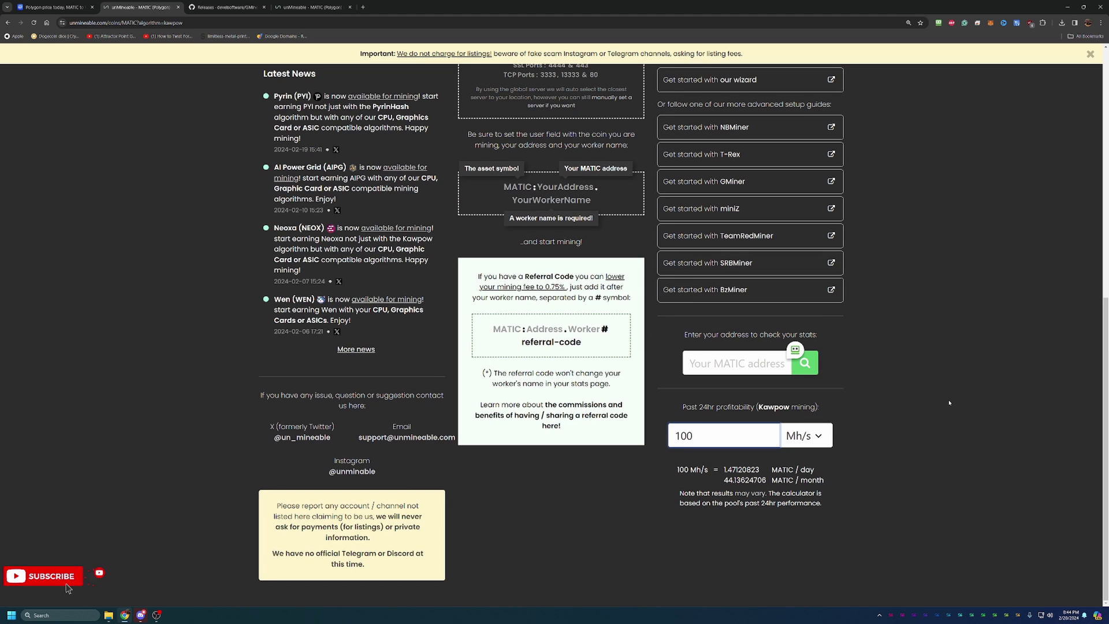
scroll(949, 403, up, 6)
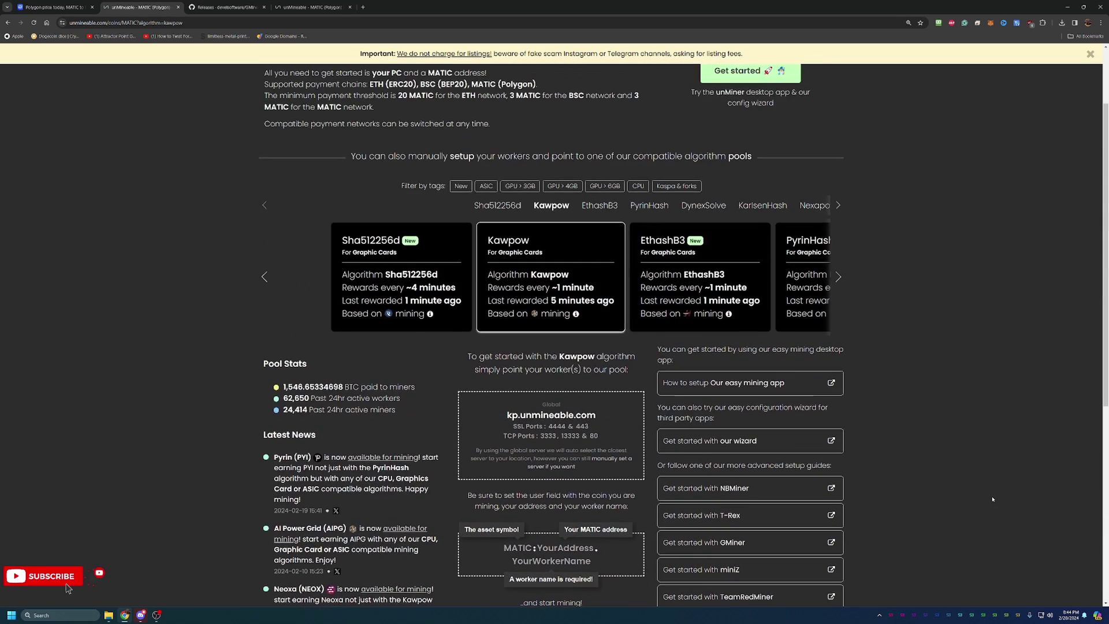
scroll(993, 499, up, 2)
scroll(993, 497, down, 9)
scroll(1017, 547, up, 7)
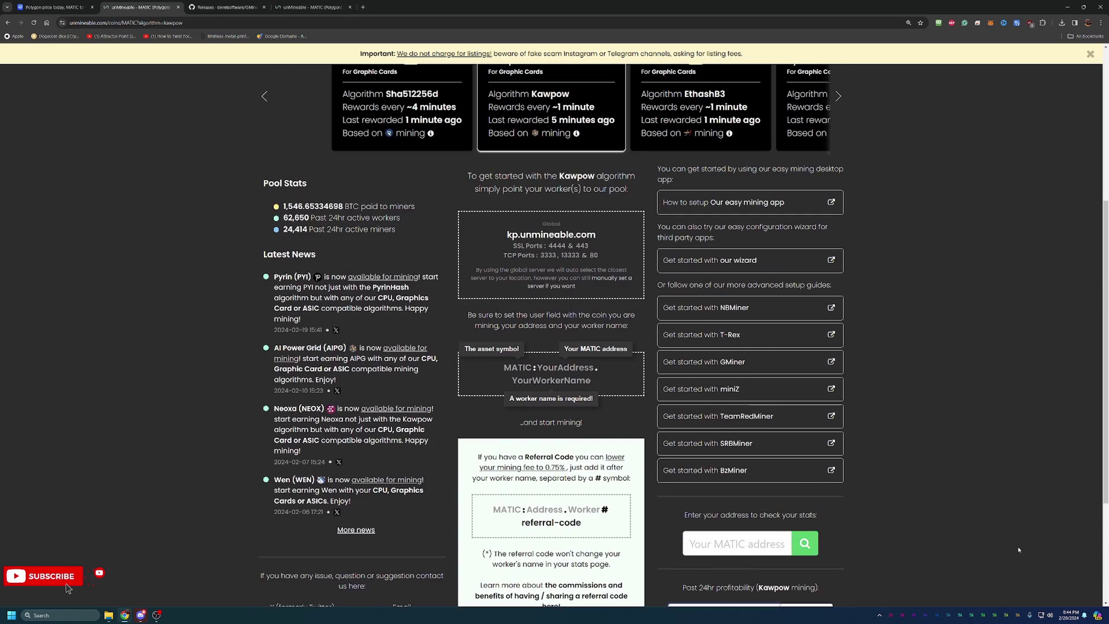
scroll(1017, 548, up, 2)
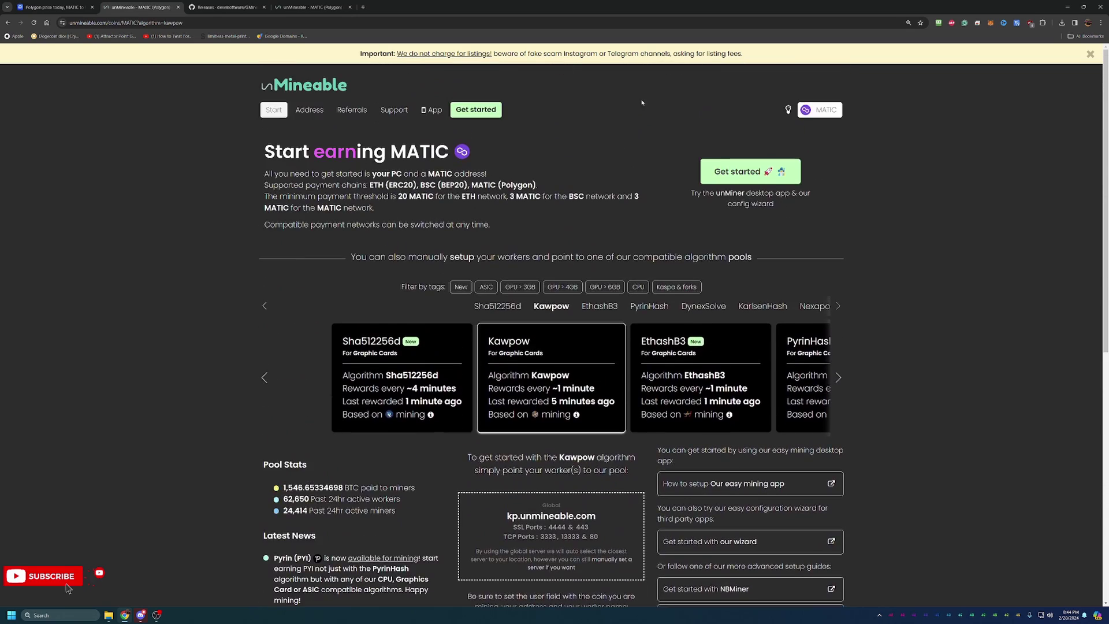
Step: Switch to the CoinMarketCap Polygon (MATIC) page showing $1.02, up 4.07%
click(84, 3)
mouse_move(163, 93)
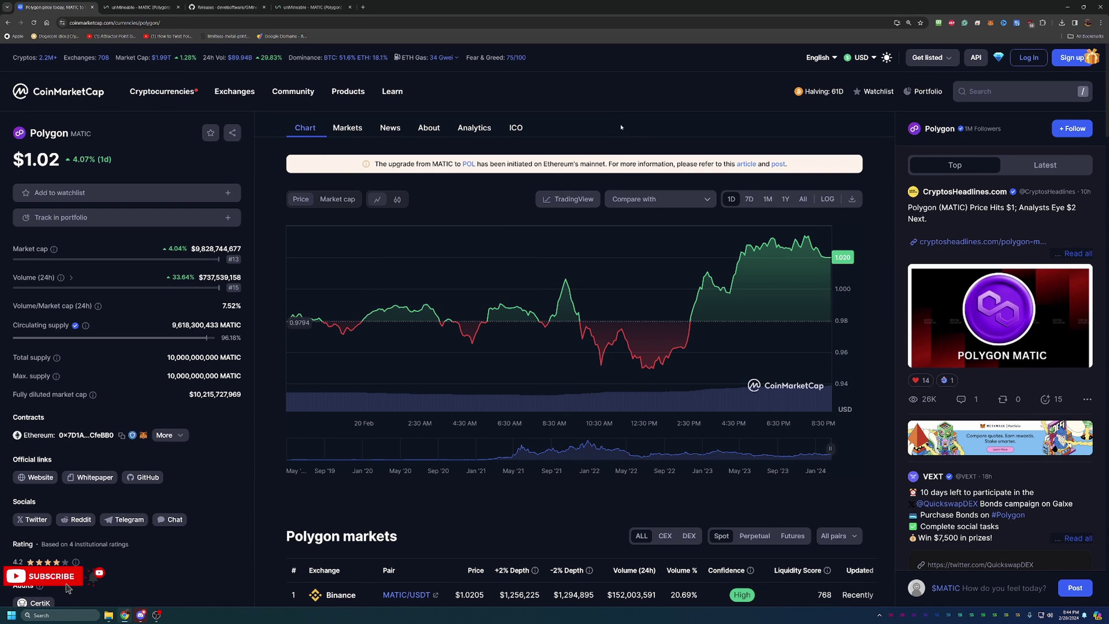